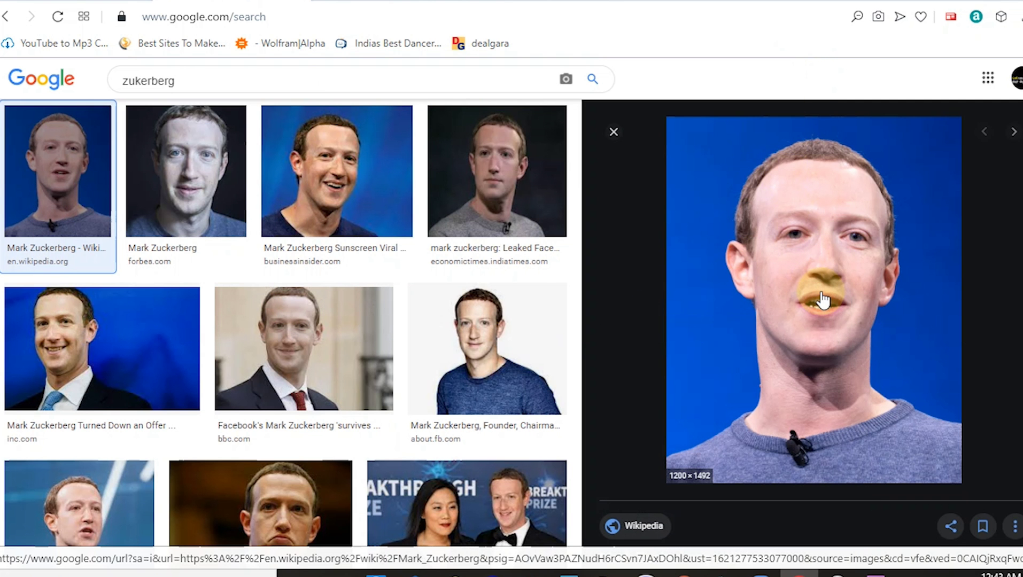
Save the blue-background portrait from Google Images into the photo edit folder as 'a'.
right_click(822, 300)
left_click(870, 389)
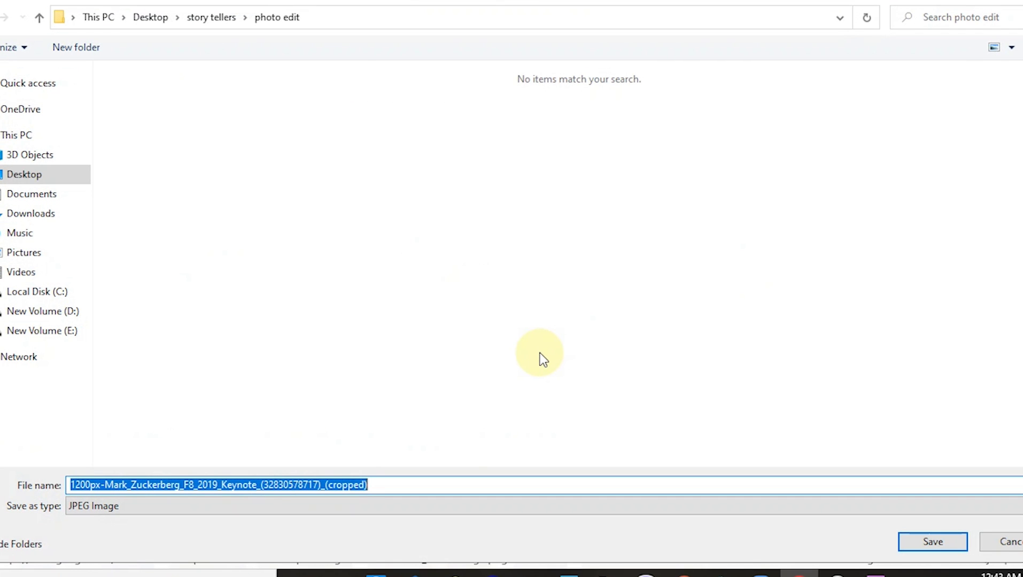
type("a")
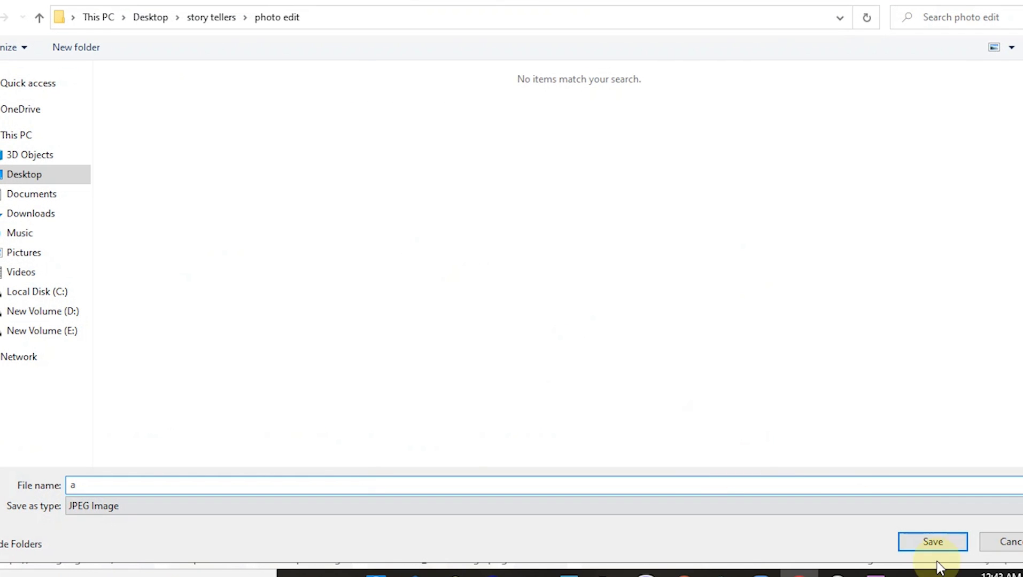
left_click(939, 544)
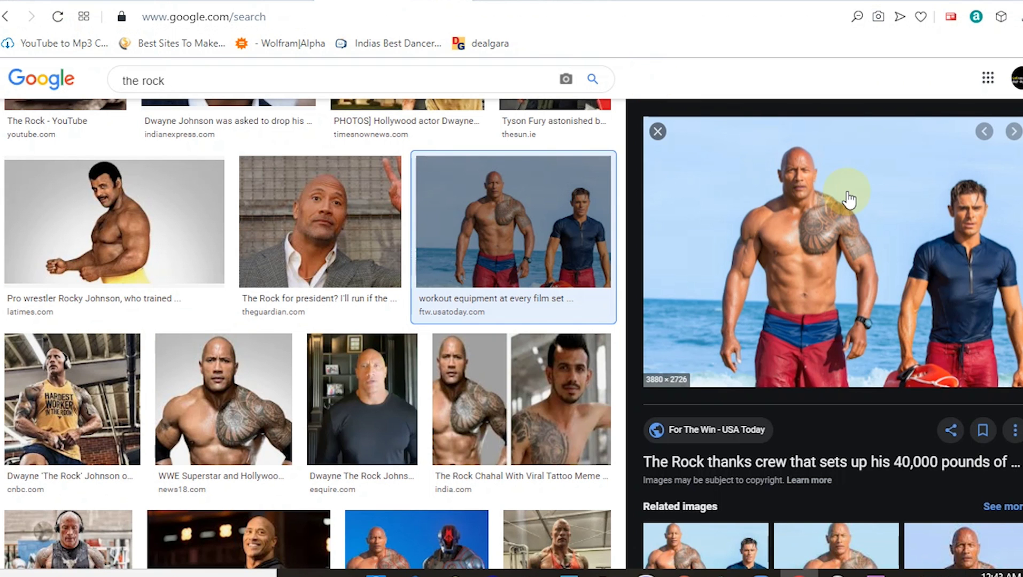
Browse related beach photos until the photo of two men in swim gear is previewed.
left_click(851, 551)
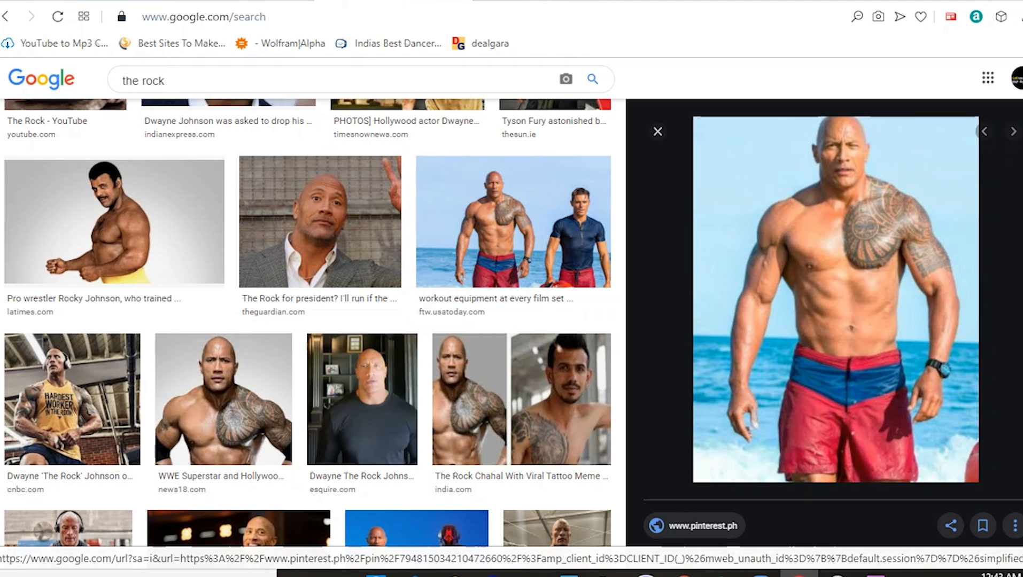
scroll(980, 293, "down", 5)
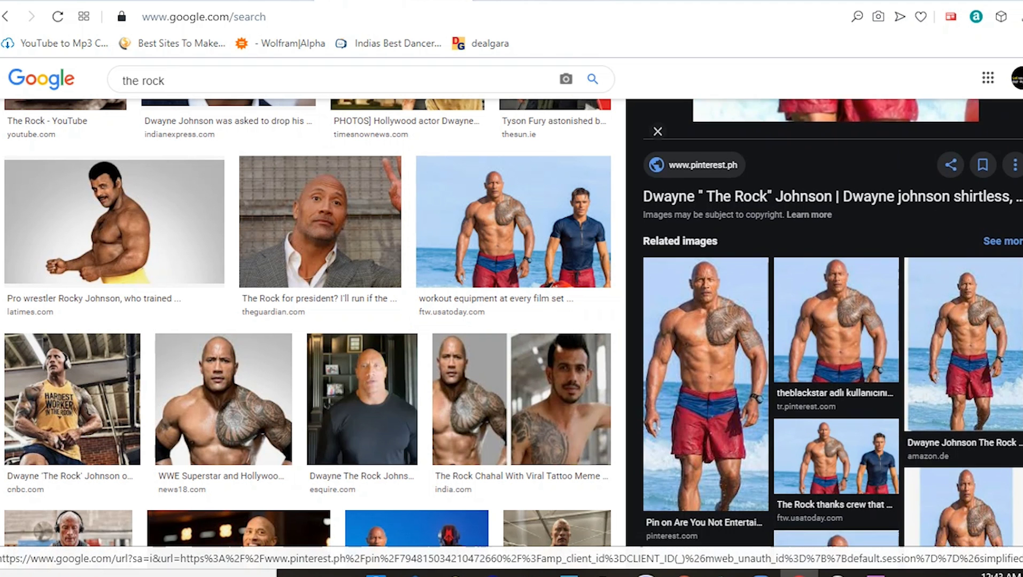
left_click(980, 291)
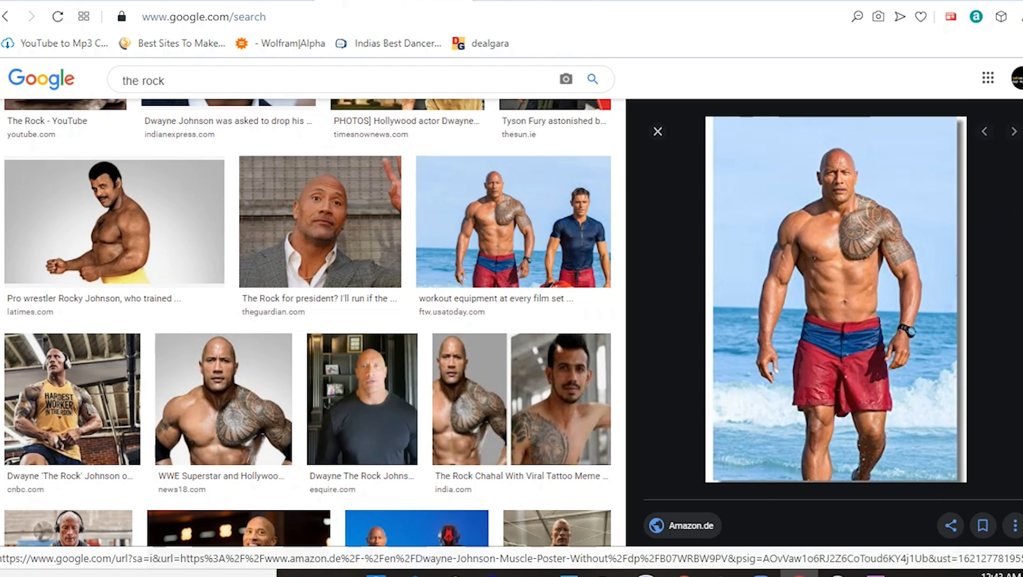
scroll(832, 323, "down", 5)
scroll(832, 323, "down", 5)
scroll(832, 323, "down", 1)
scroll(831, 323, "down", 4)
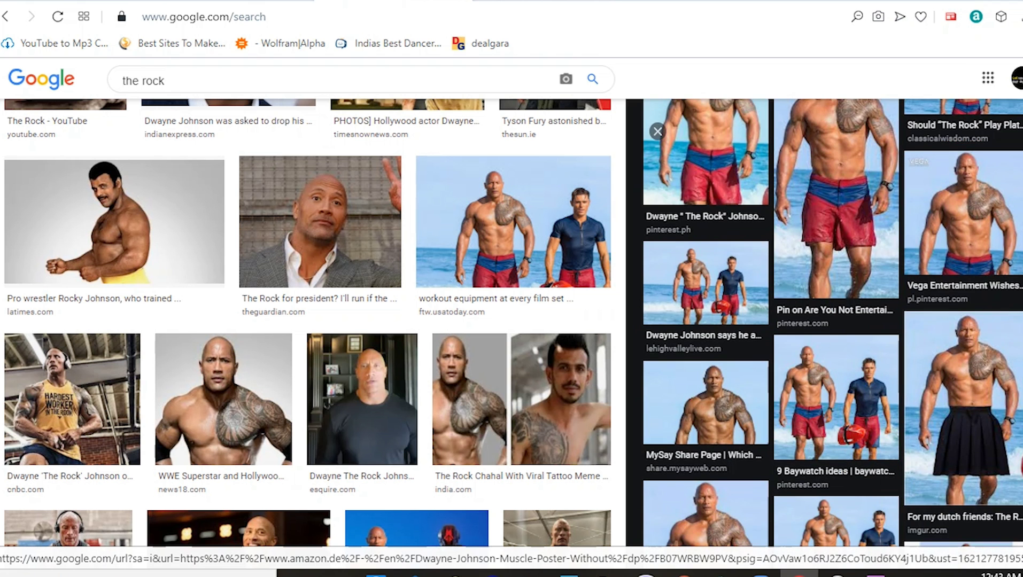
scroll(832, 323, "down", 1)
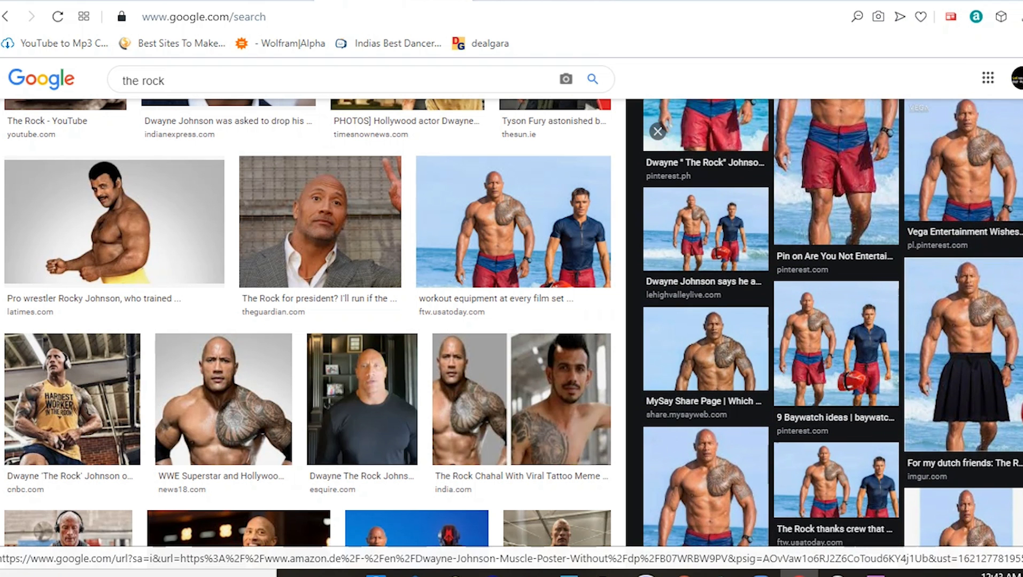
left_click(714, 479)
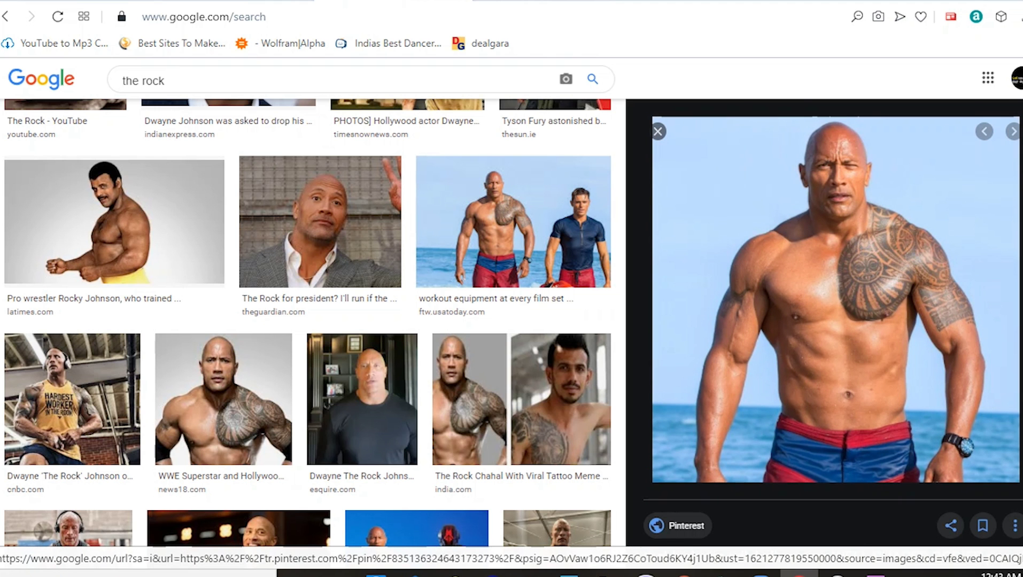
scroll(687, 255, "down", 8)
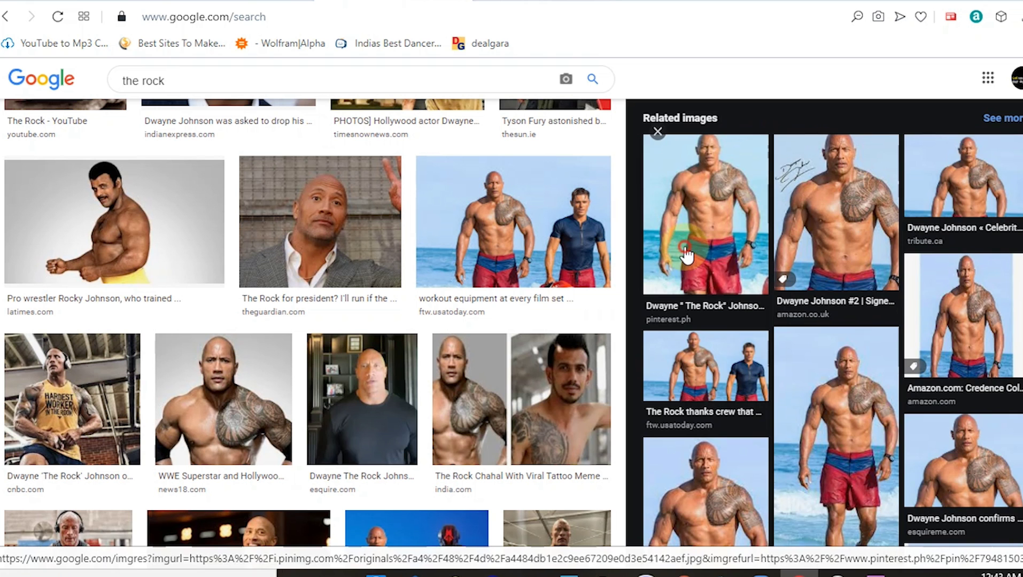
left_click(686, 256)
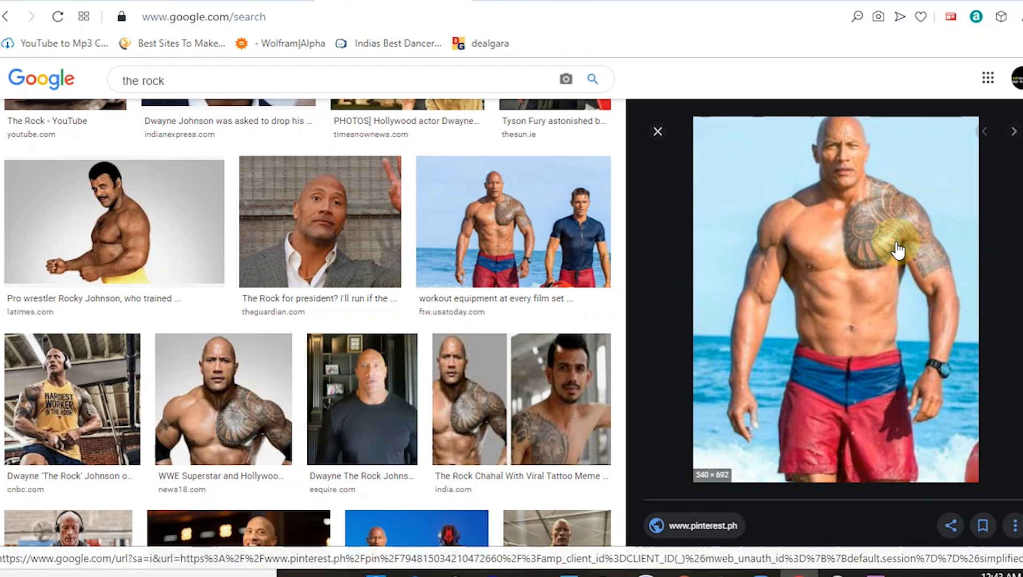
scroll(832, 371, "down", 3)
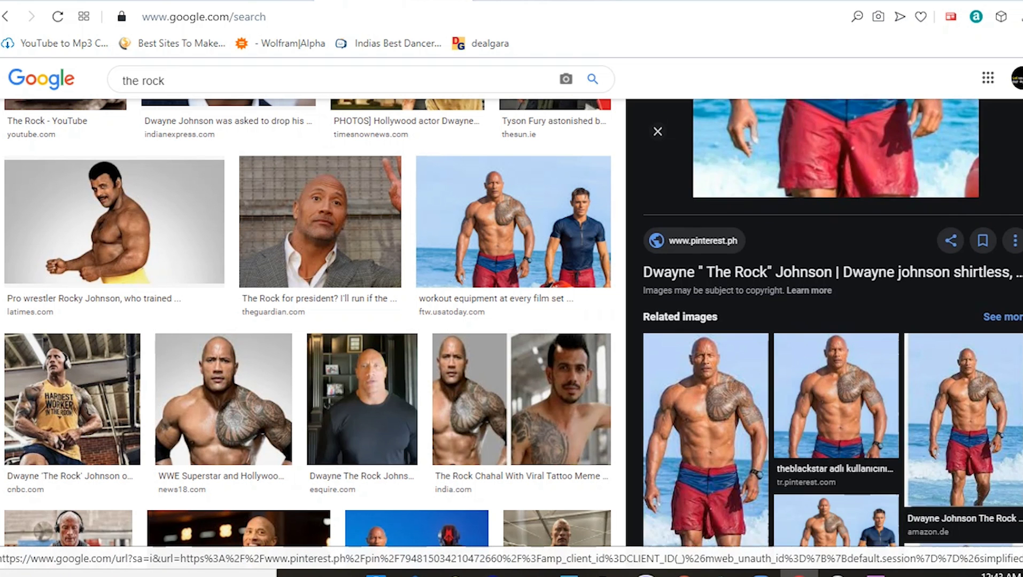
scroll(832, 372, "down", 5)
left_click(831, 370)
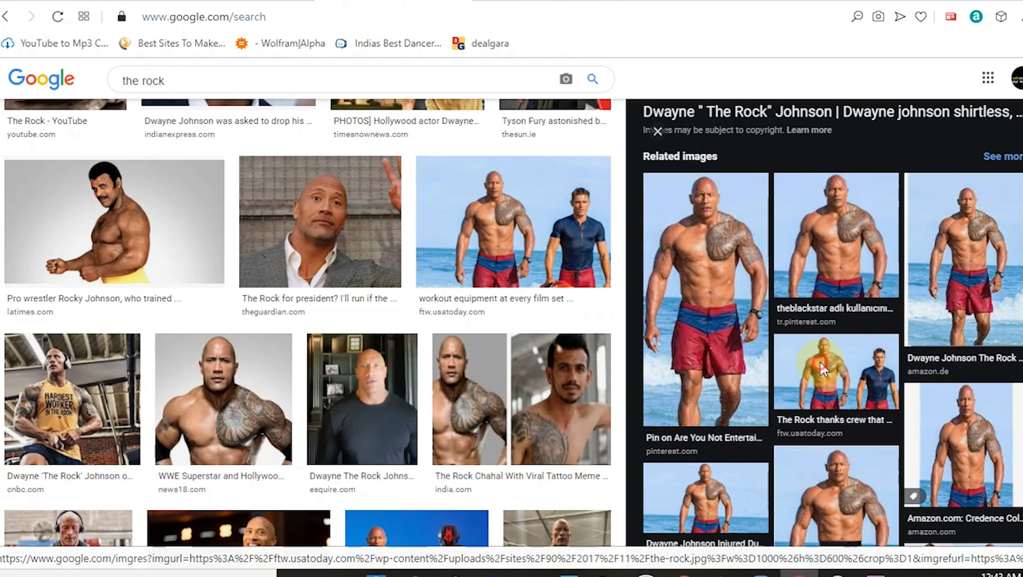
left_click(582, 193)
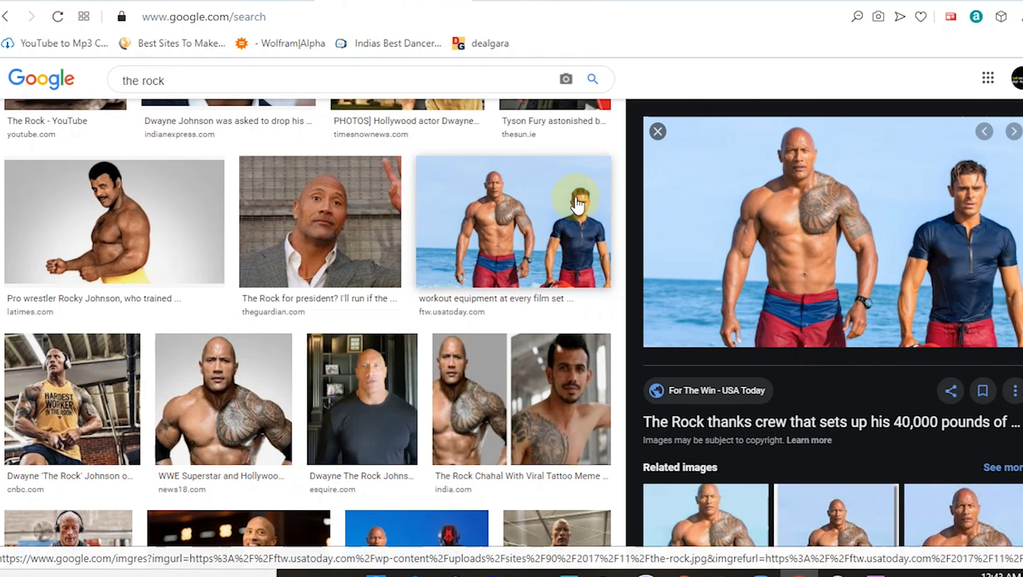
Save the beach photo into the photo edit folder as 'the-rock'.
right_click(893, 226)
left_click(740, 383)
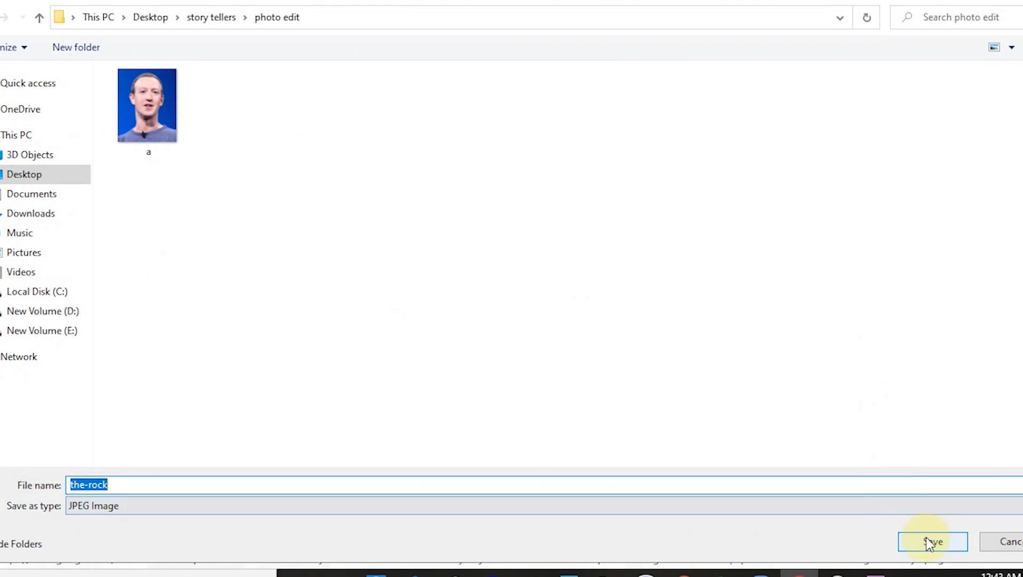
left_click(930, 540)
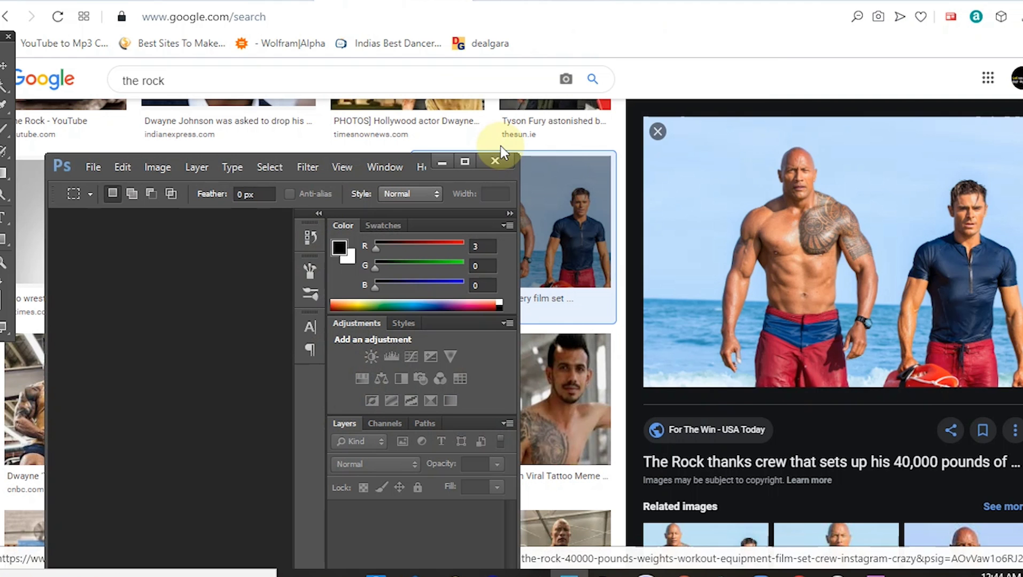
Maximize Photoshop and create a blank white 7 x 4 inch document at 200 ppi.
left_click(464, 163)
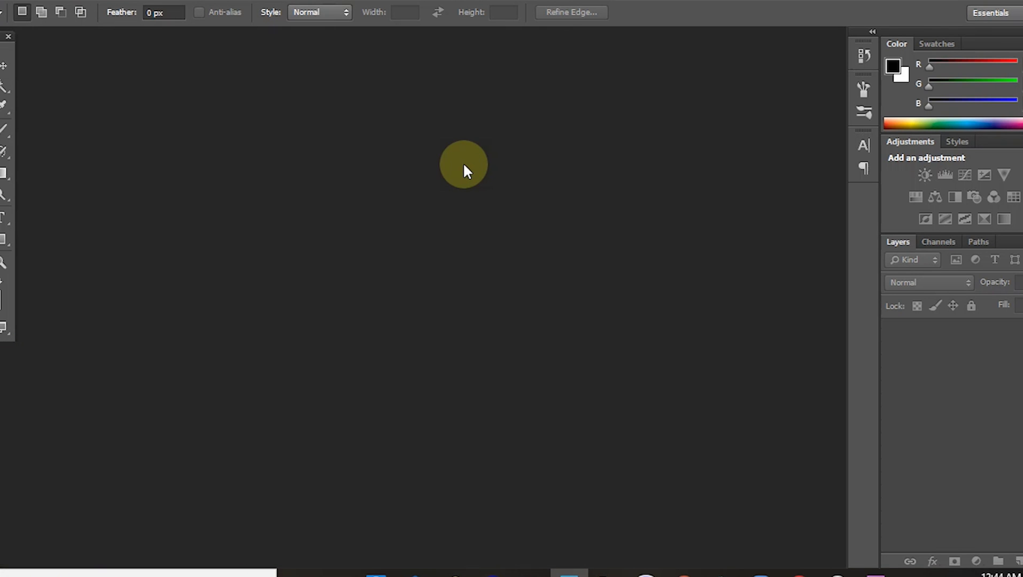
key("ctrl+n")
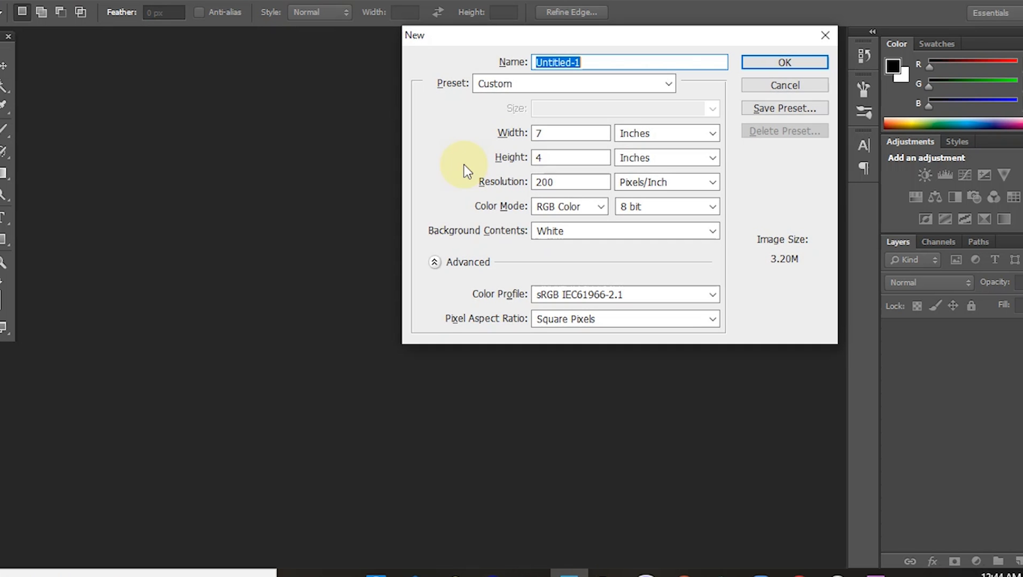
left_click(784, 85)
left_click(19, 3)
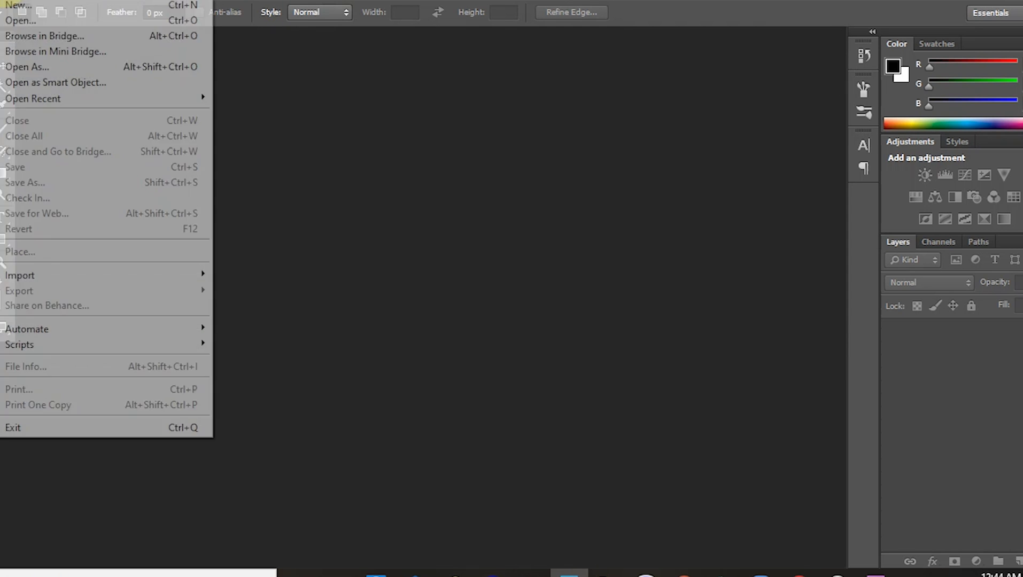
left_click(24, 6)
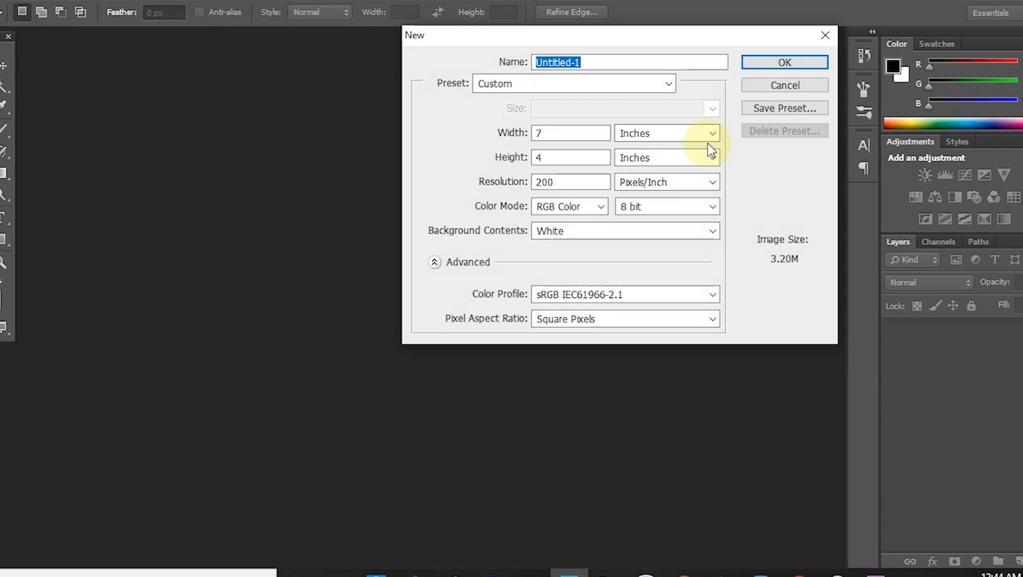
left_click(786, 65)
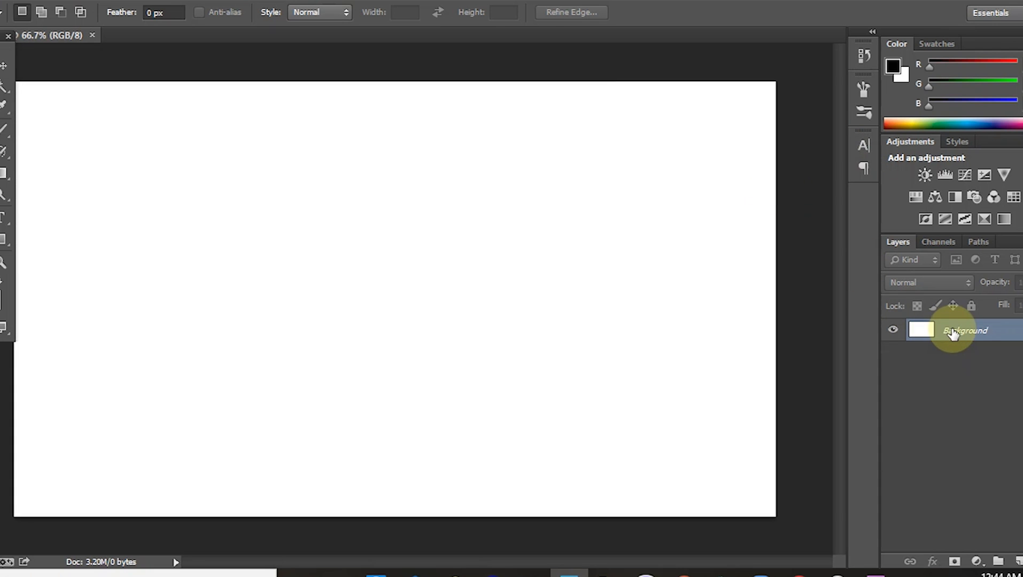
right_click(954, 333)
Duplicate the Background layer into a Background copy layer.
left_click(940, 364)
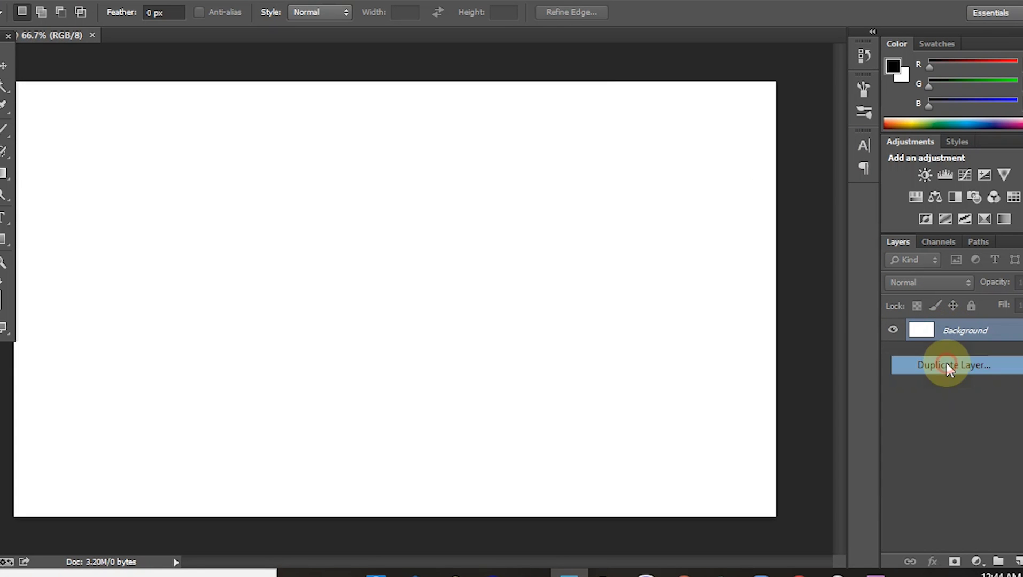
left_click(667, 157)
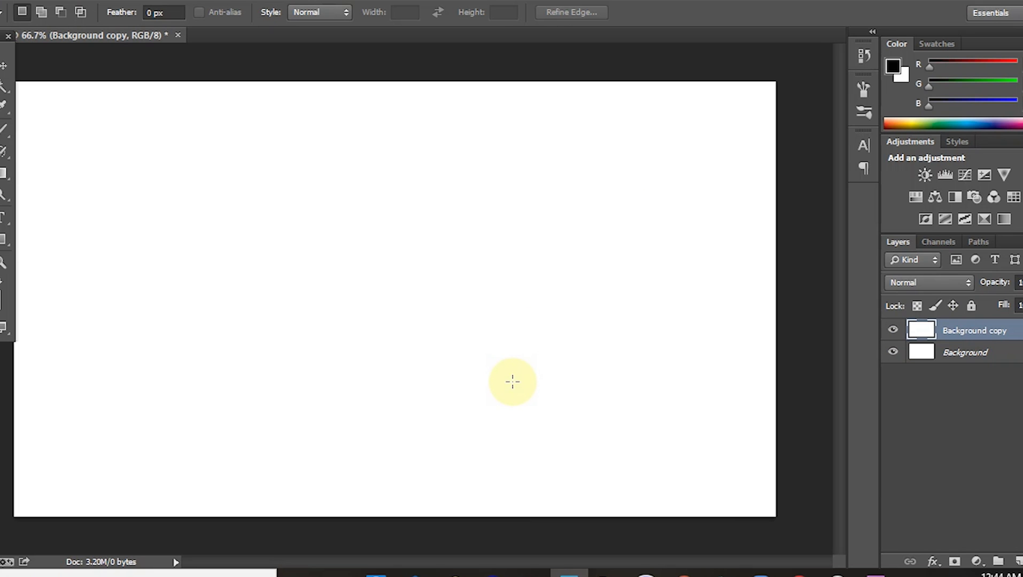
left_click(6, 66)
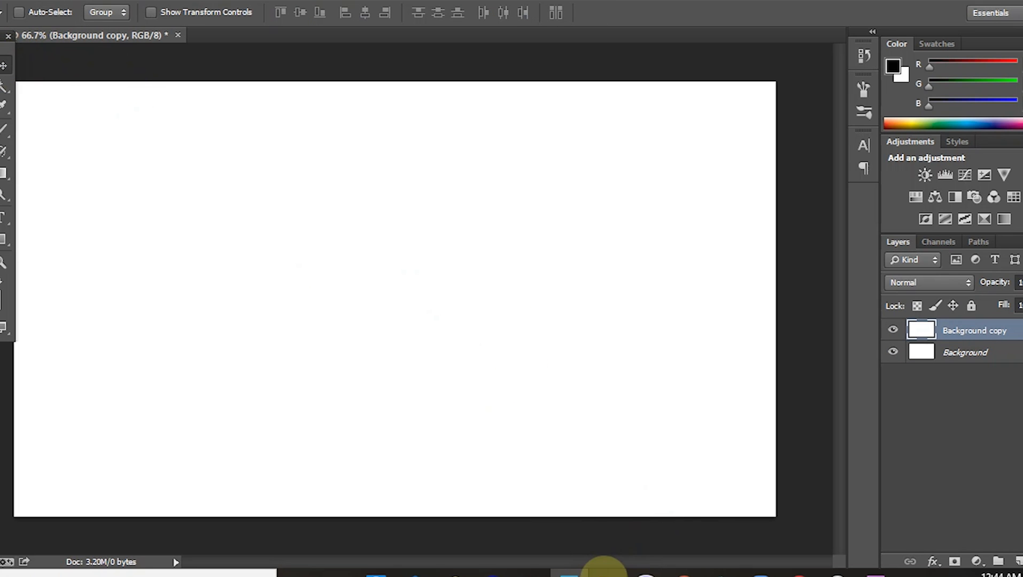
Drag a.jpg from the photo edit folder onto the canvas as layer 'a'.
left_click(607, 570)
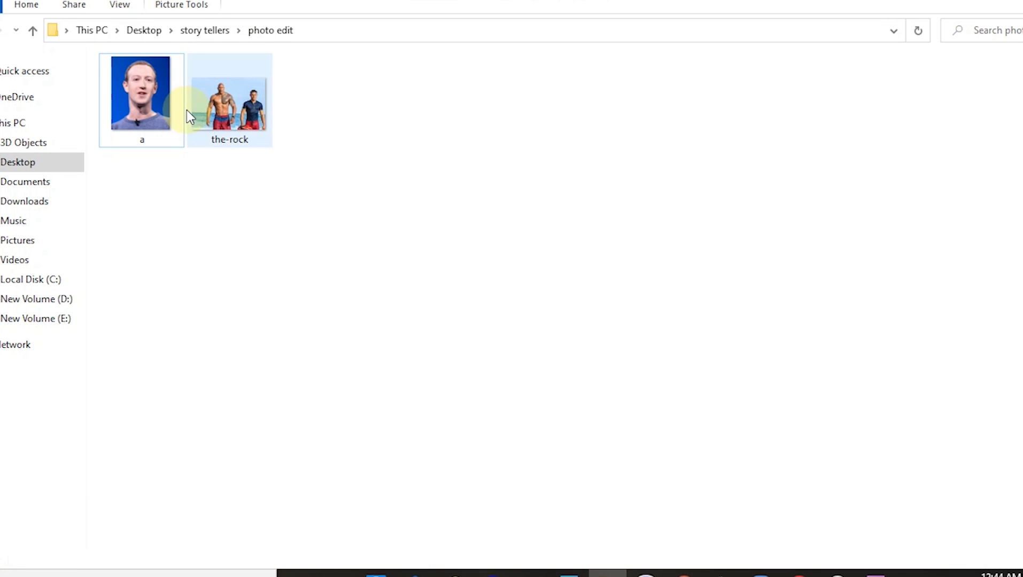
left_click(140, 85)
left_click_drag(140, 86, 573, 571)
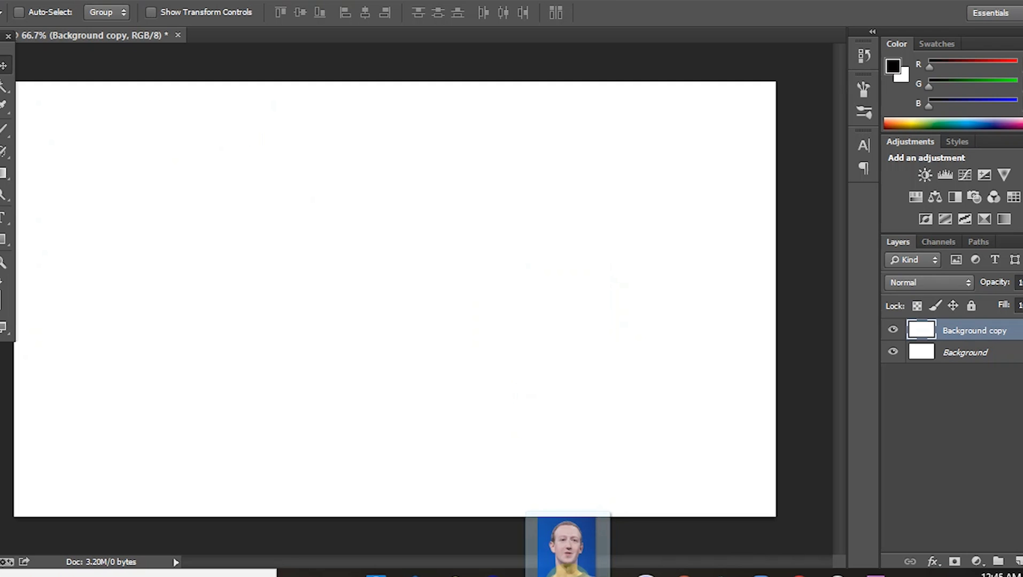
left_click_drag(573, 571, 526, 362)
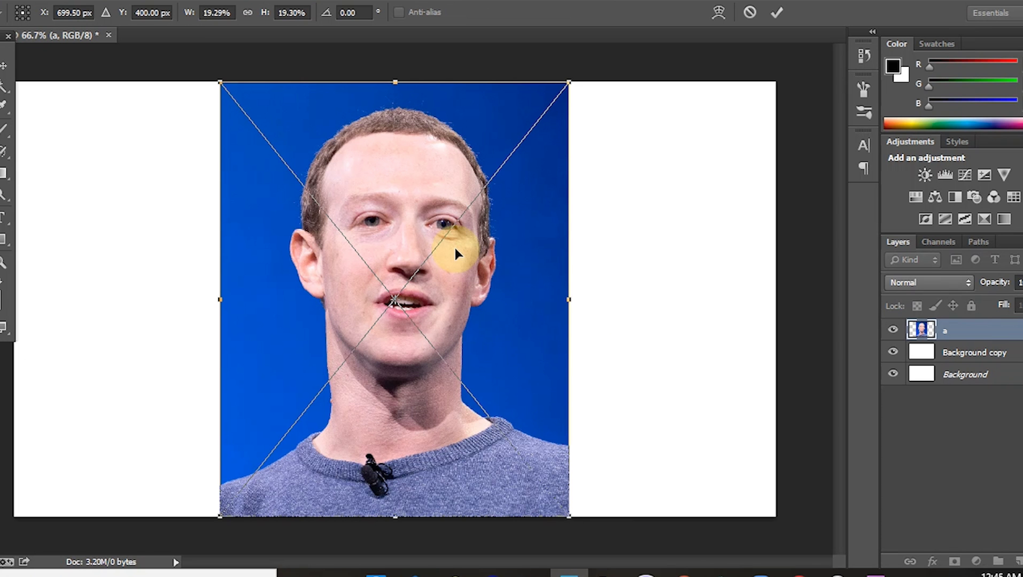
key("Return")
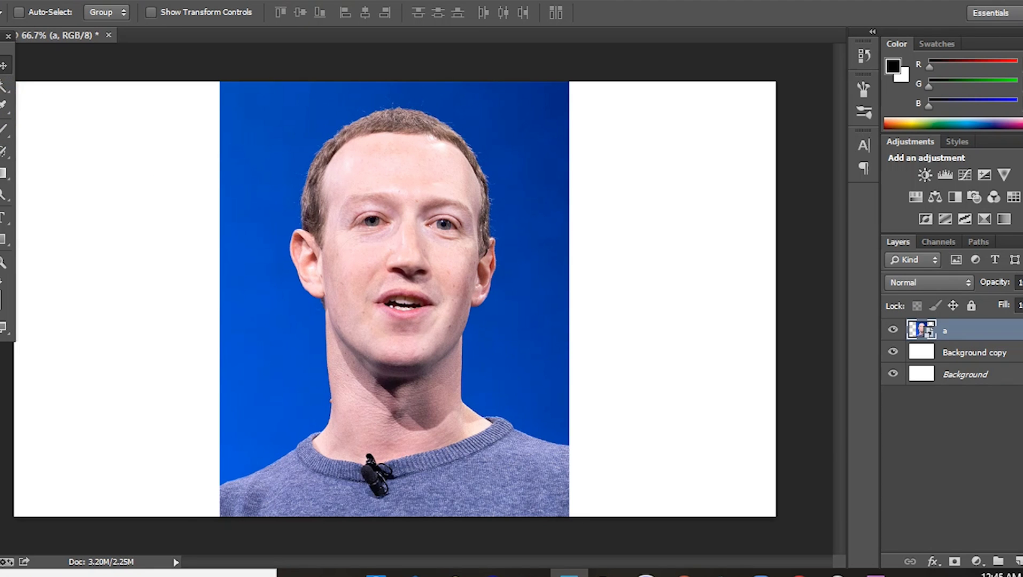
key("p")
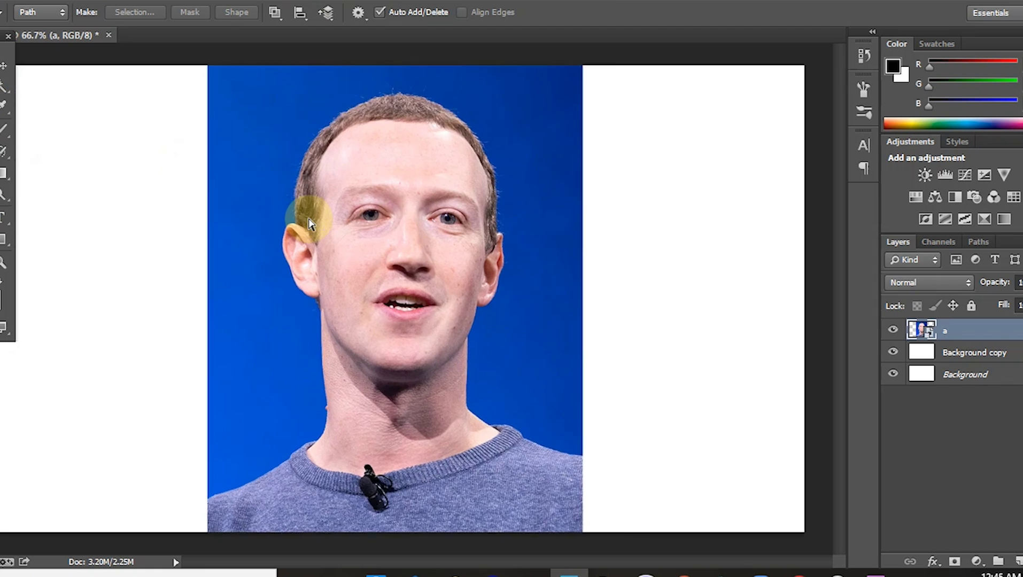
Zoom in and start the Pen path at the hair top, tracing down the right side.
key("ctrl+plus")
key("ctrl+plus")
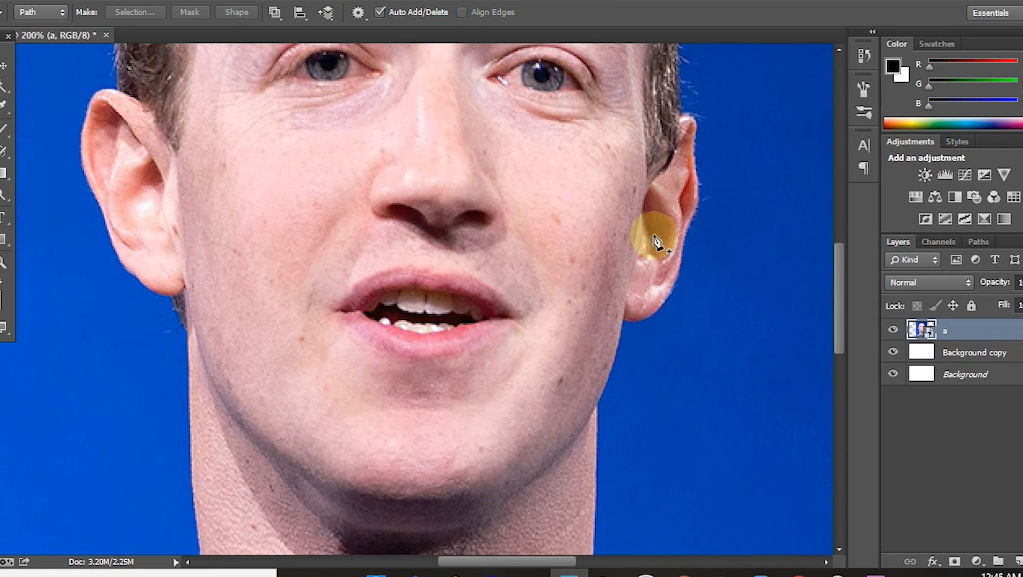
left_click_drag(841, 308, 843, 227)
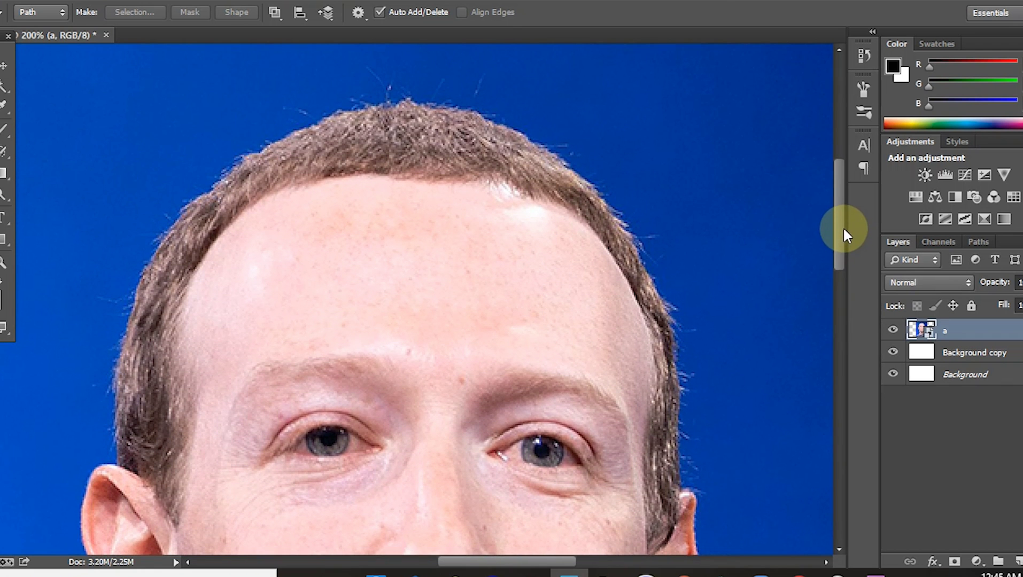
left_click(346, 112)
left_click(413, 101)
left_click(473, 110)
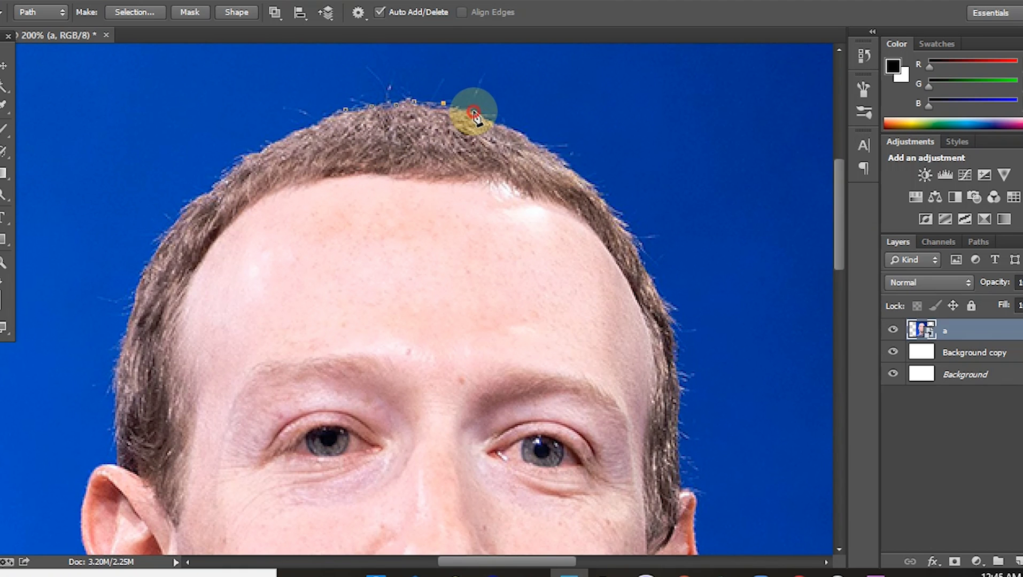
left_click(507, 126)
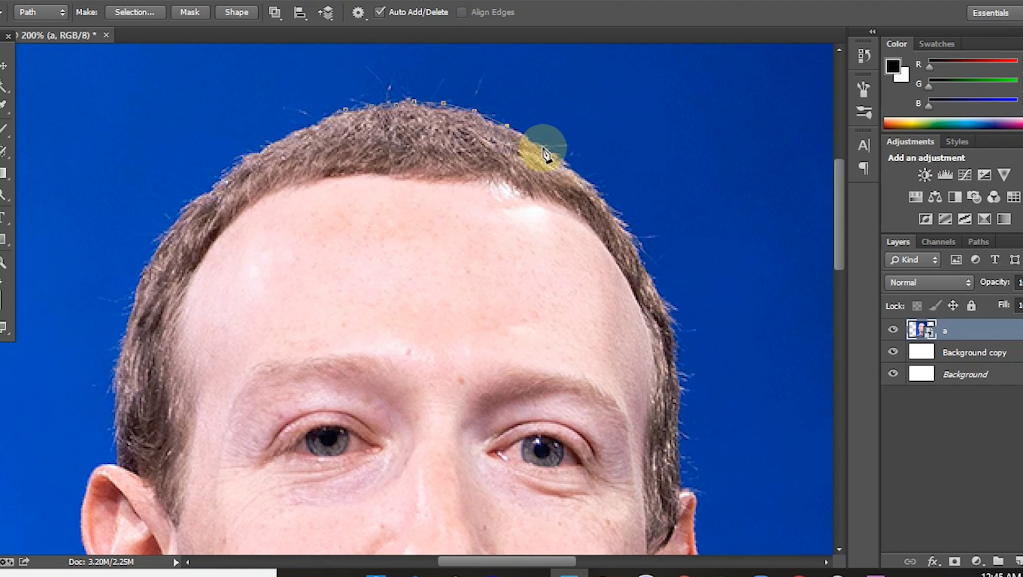
left_click(586, 176)
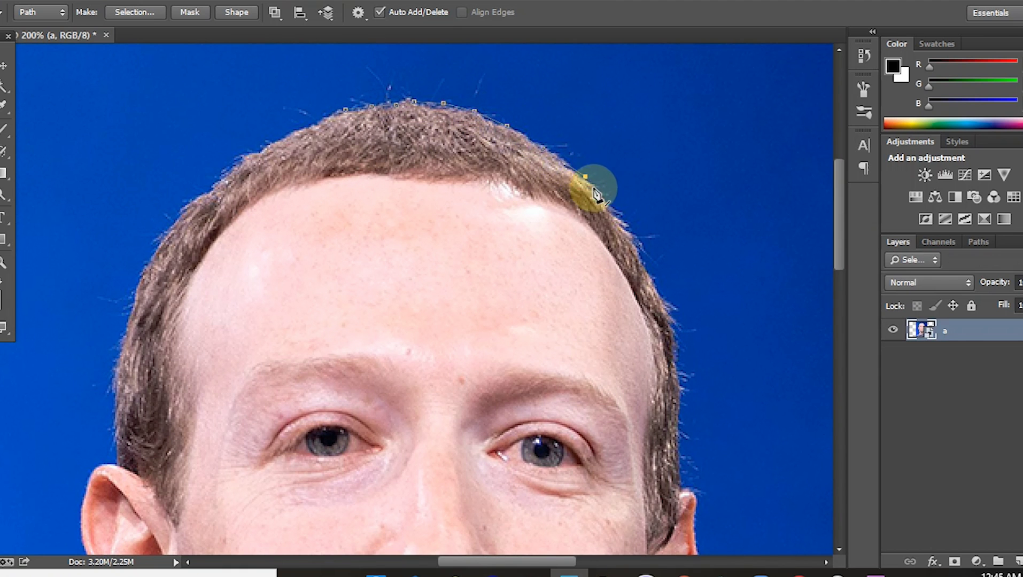
left_click(638, 252)
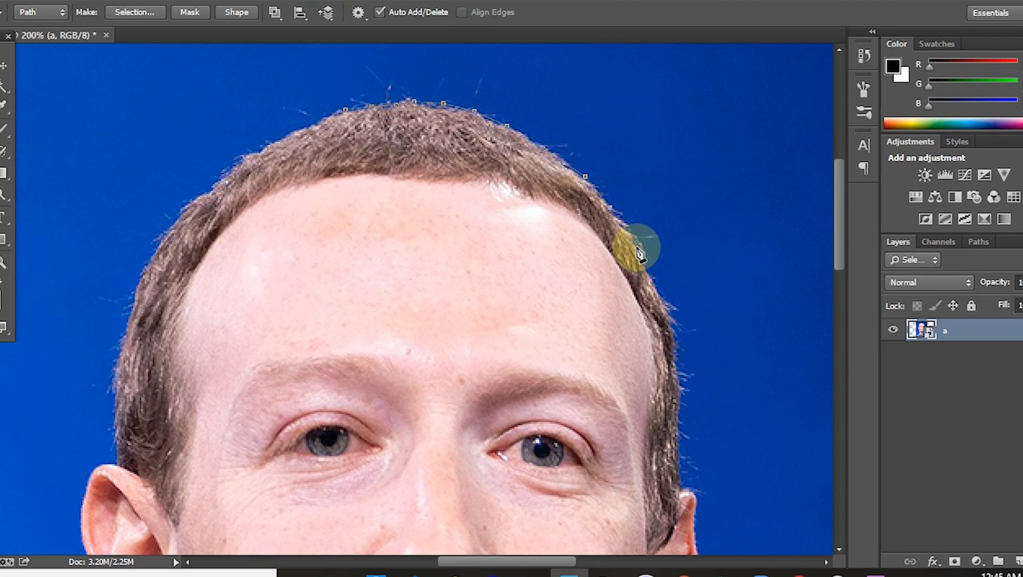
left_click(674, 338)
left_click(683, 412)
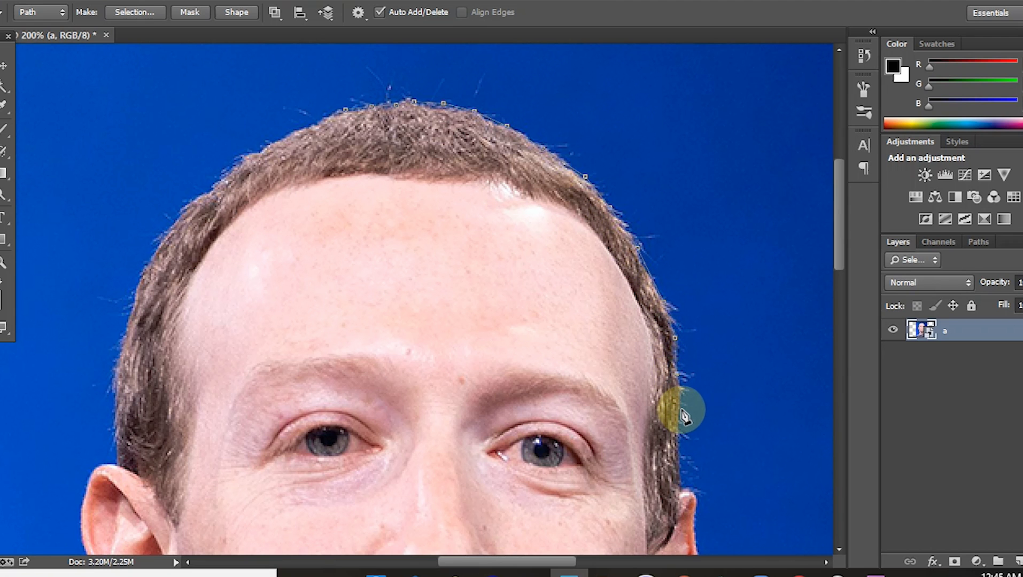
left_click(679, 442)
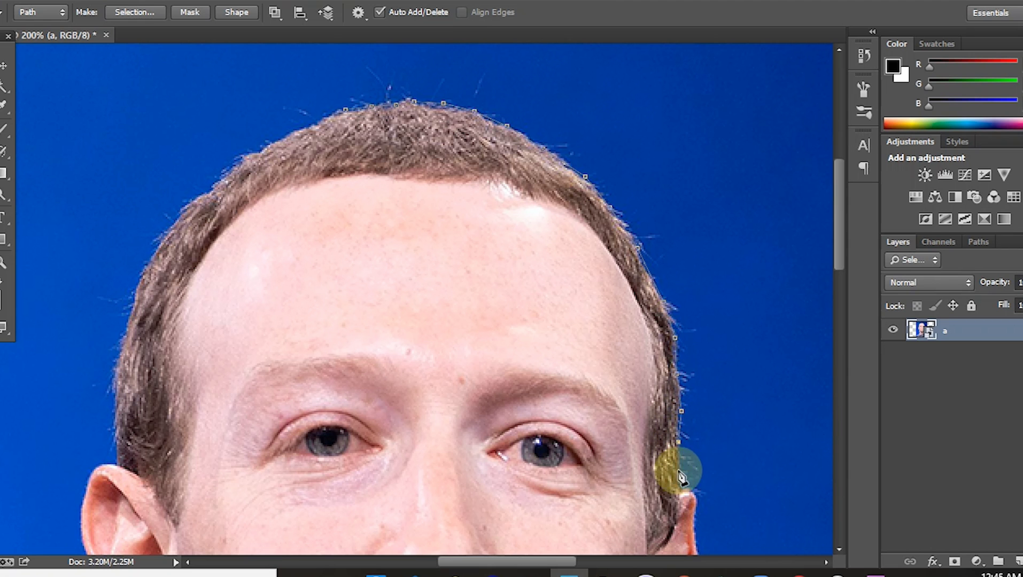
left_click(683, 494)
Curve the path around the right ear and down onto the right jawline.
left_click_drag(696, 497, 697, 505)
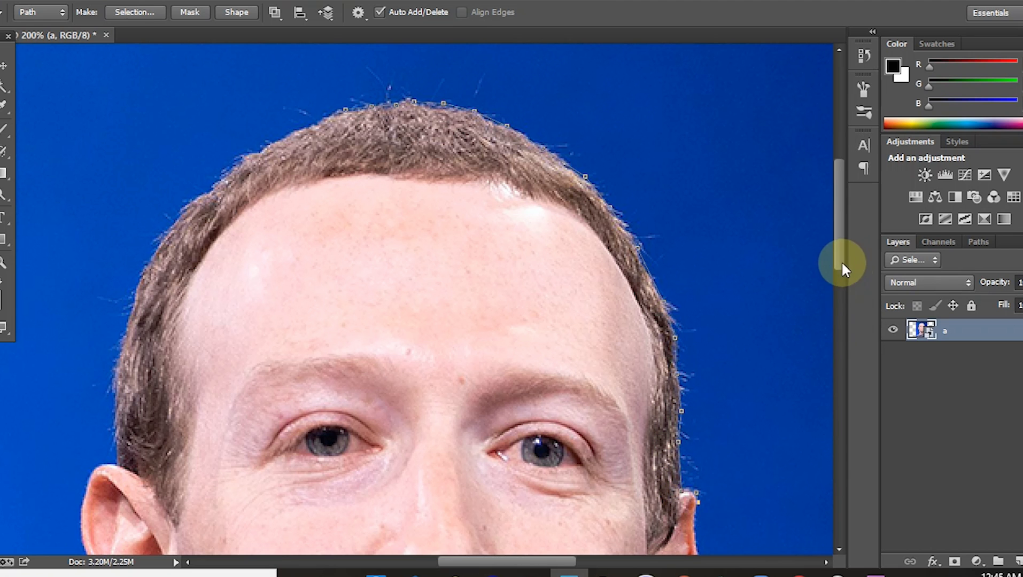
left_click_drag(839, 248, 850, 314)
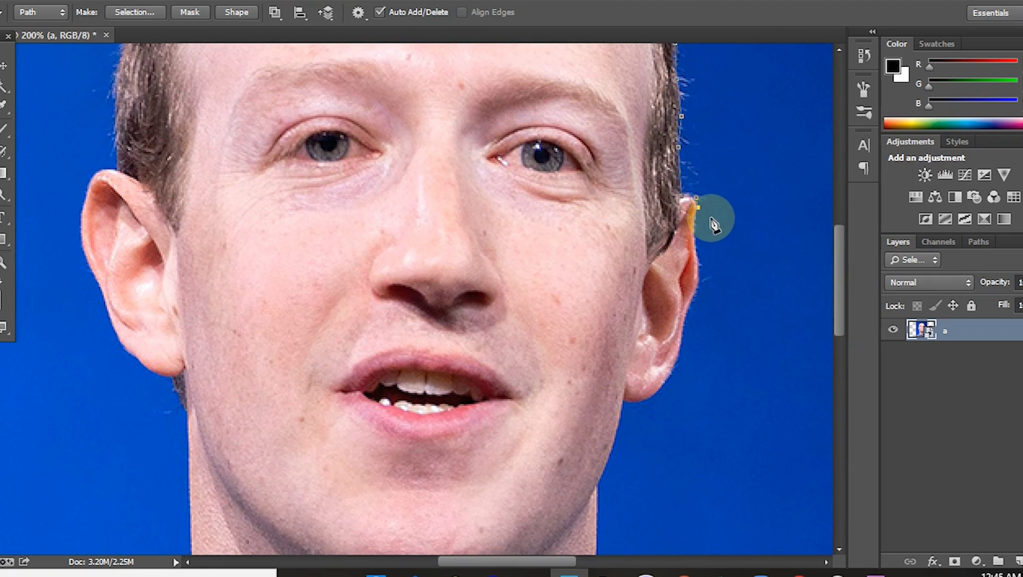
left_click(689, 216)
mouse_move(694, 240)
left_mouse_down()
mouse_move(700, 284)
mouse_move(678, 358)
mouse_move(662, 397)
mouse_move(628, 407)
left_mouse_up()
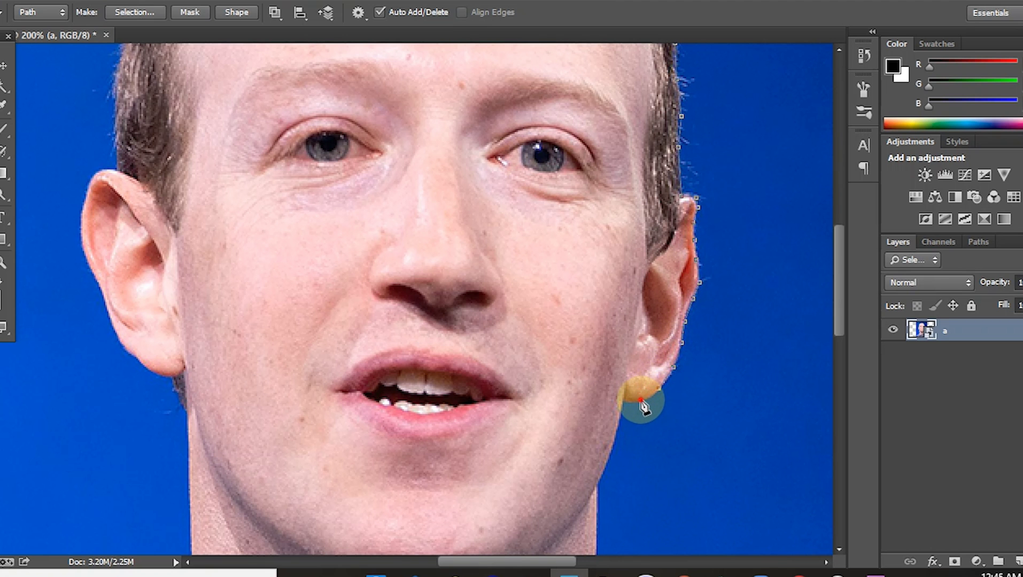
left_click(622, 402)
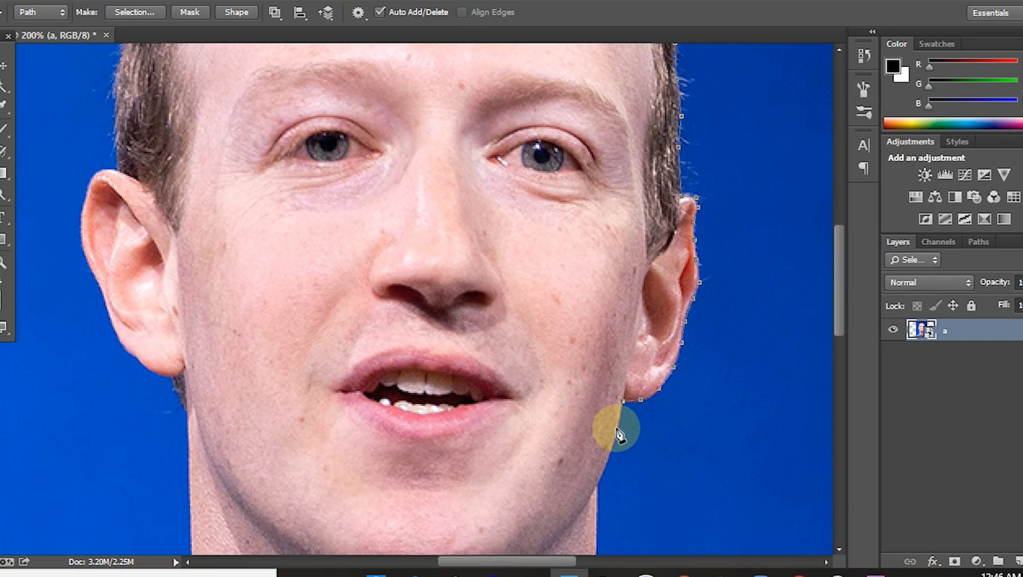
left_click(617, 429)
left_click(588, 497)
left_click_drag(835, 289, 837, 321)
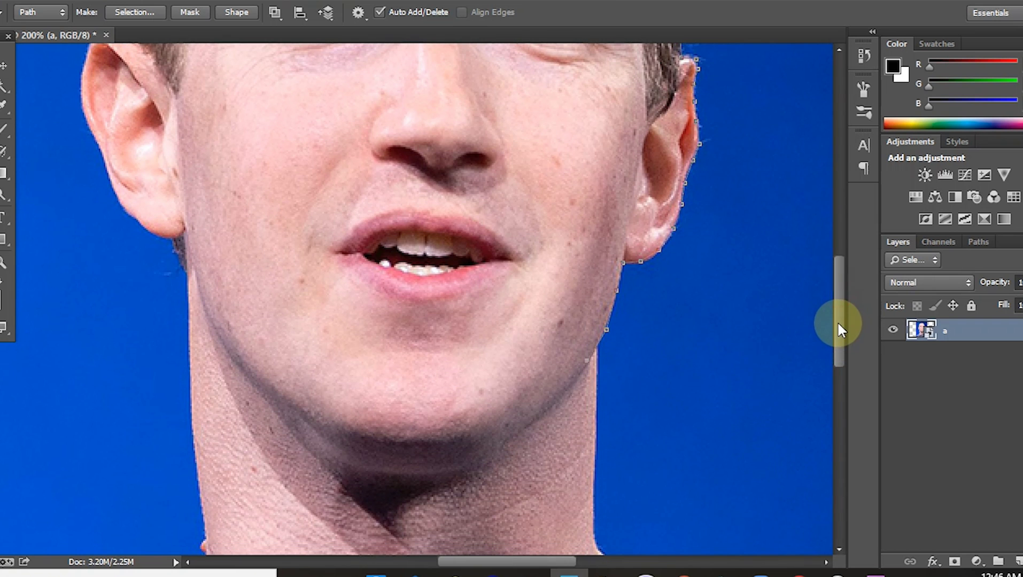
Trace the path along the jaw, under the chin and up the left jawline.
left_click(554, 398)
left_click(515, 429)
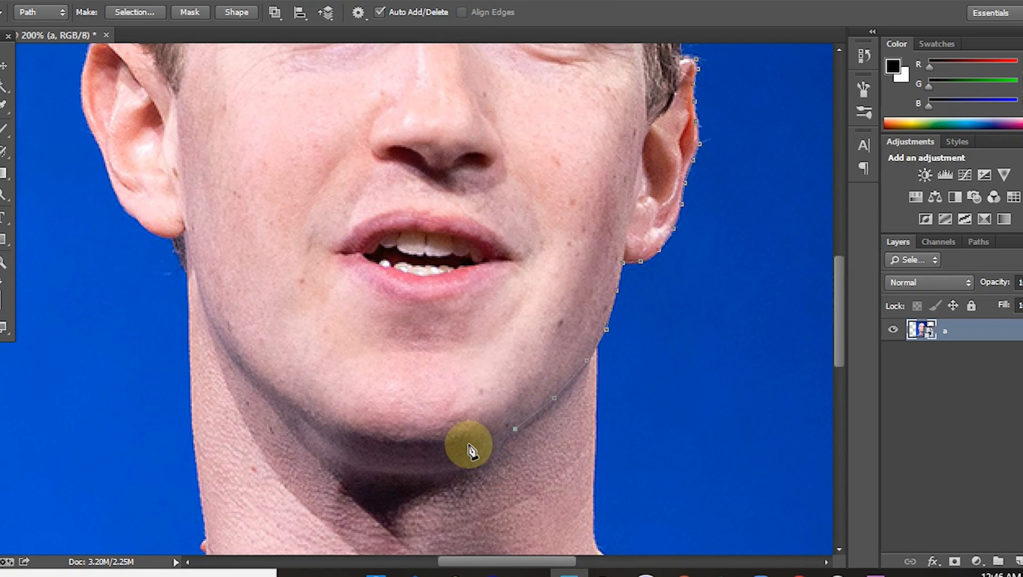
left_click(470, 445)
left_click(408, 453)
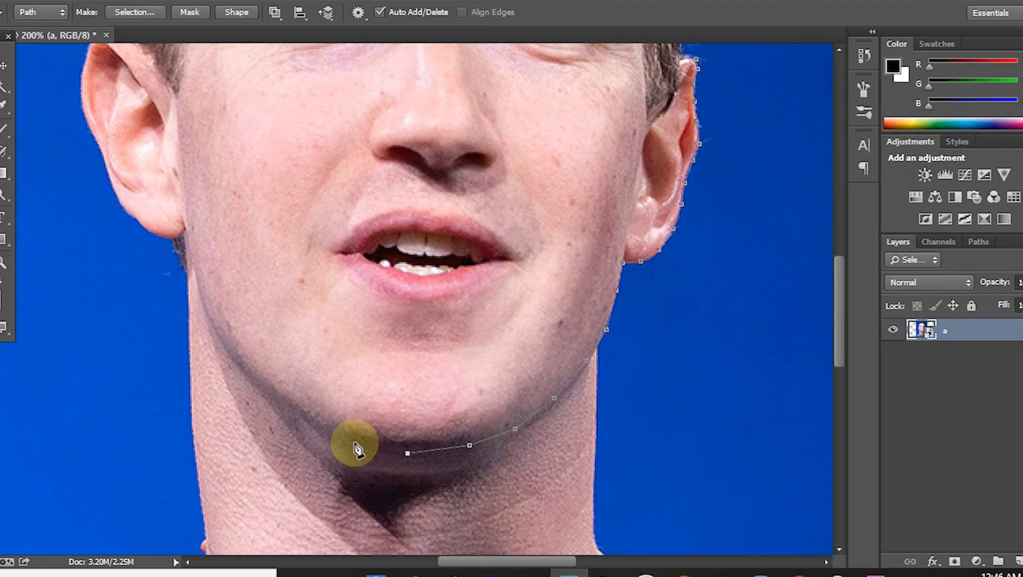
left_click(351, 440)
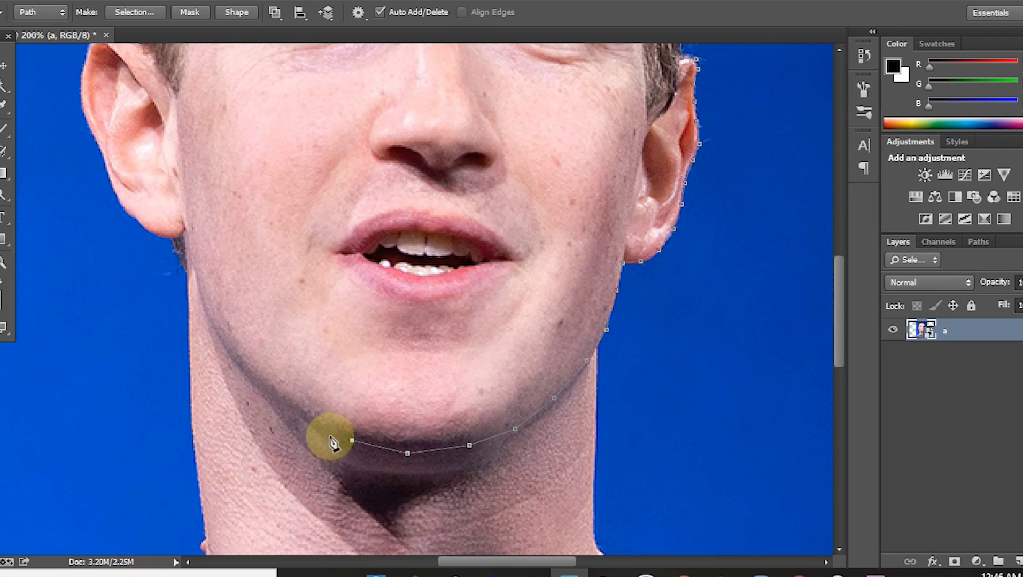
left_click(304, 417)
left_click(276, 399)
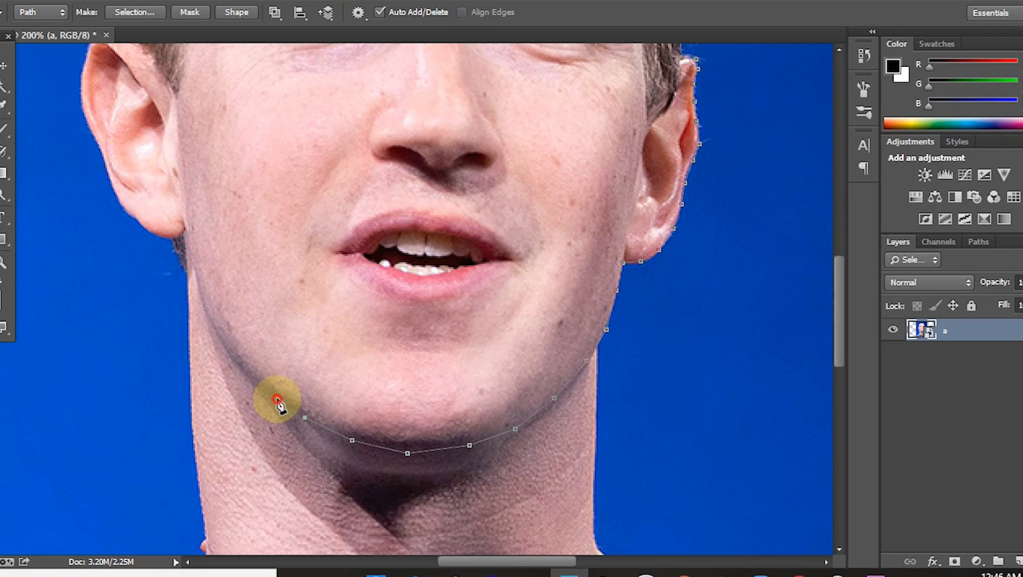
left_click(241, 369)
left_click(219, 338)
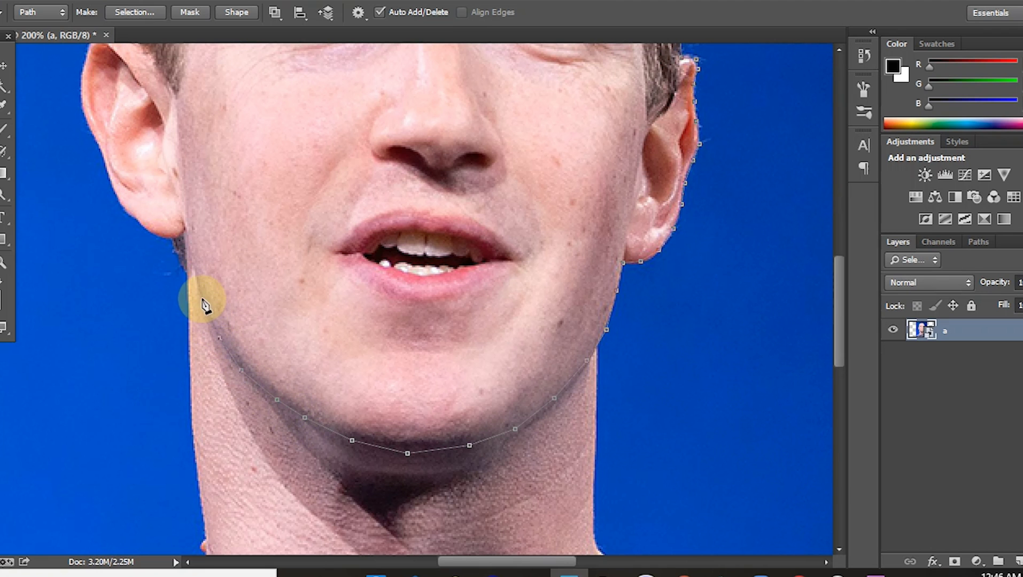
Continue the path up to the left earlobe and around its edge.
left_click(202, 299)
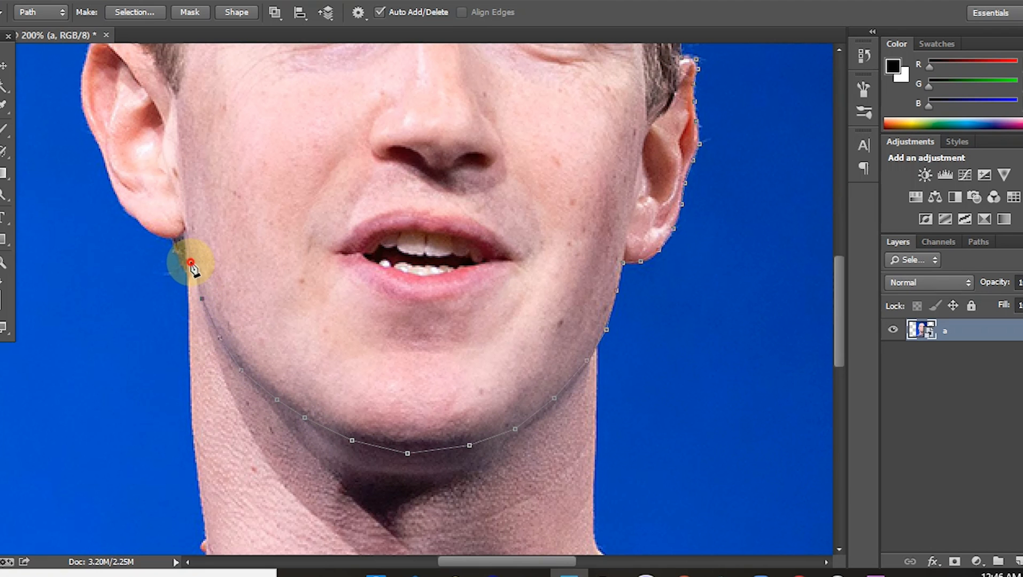
left_click(191, 263)
left_click(183, 233)
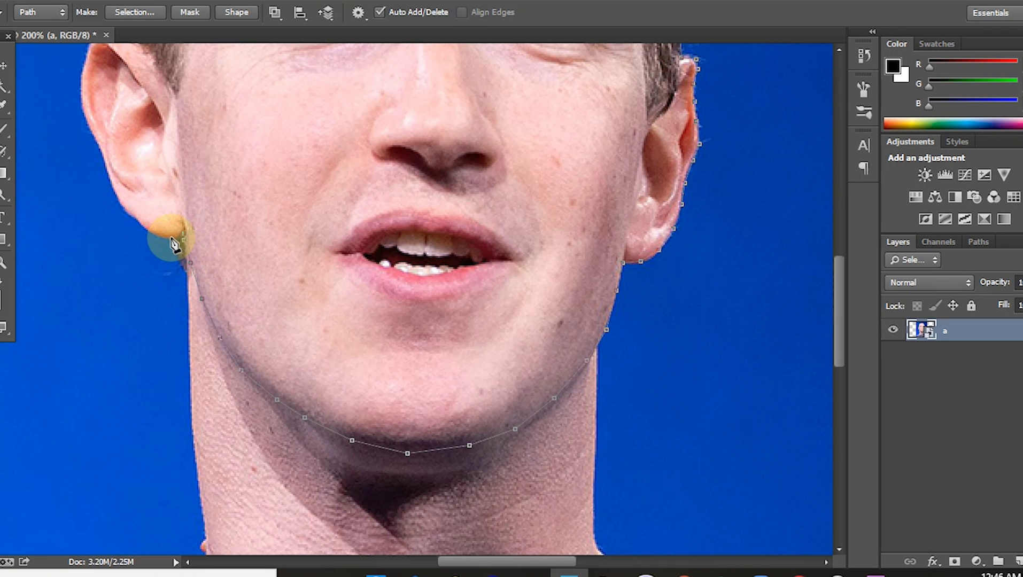
left_click(171, 238)
left_click(151, 236)
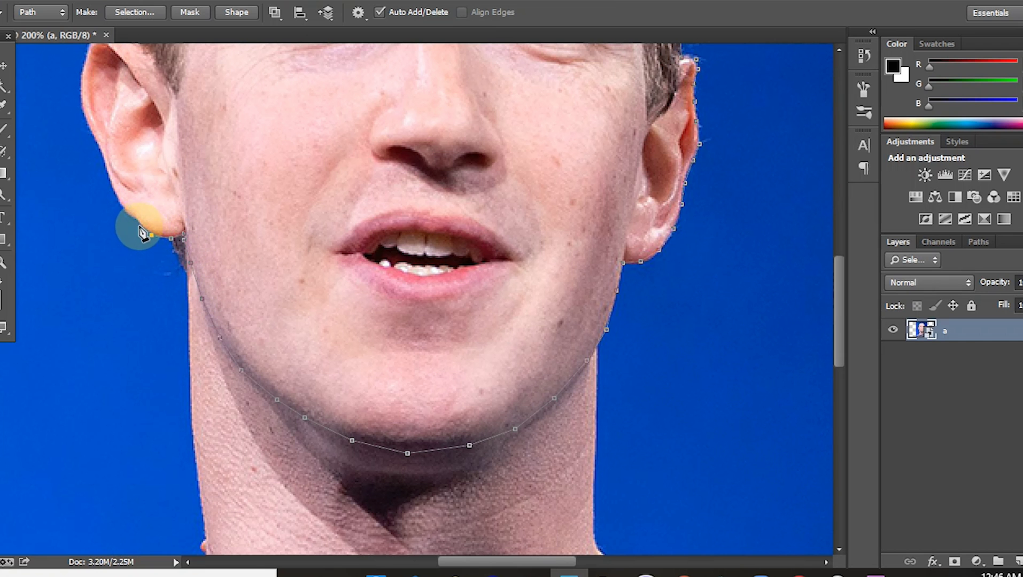
left_click(135, 221)
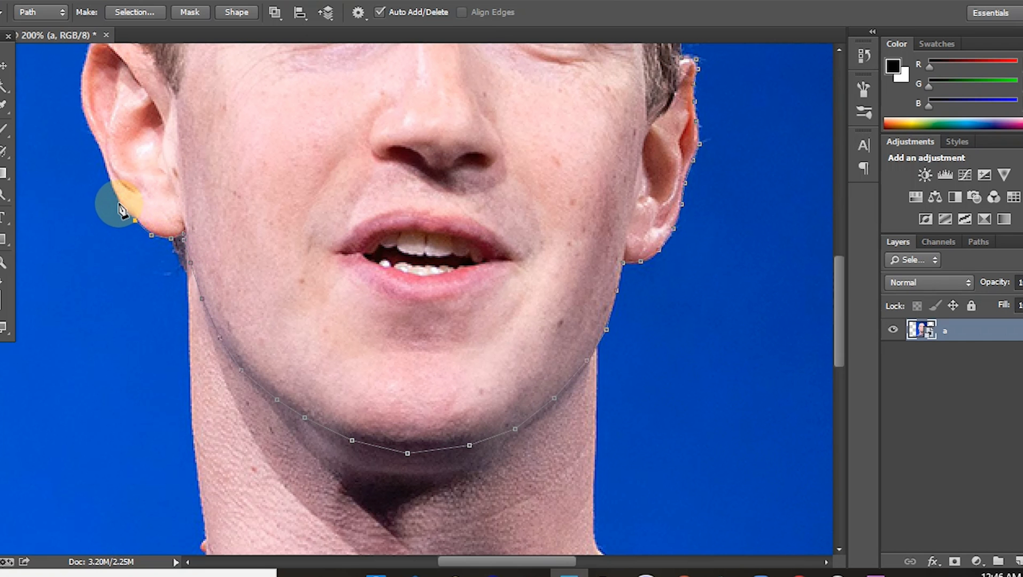
left_click(118, 205)
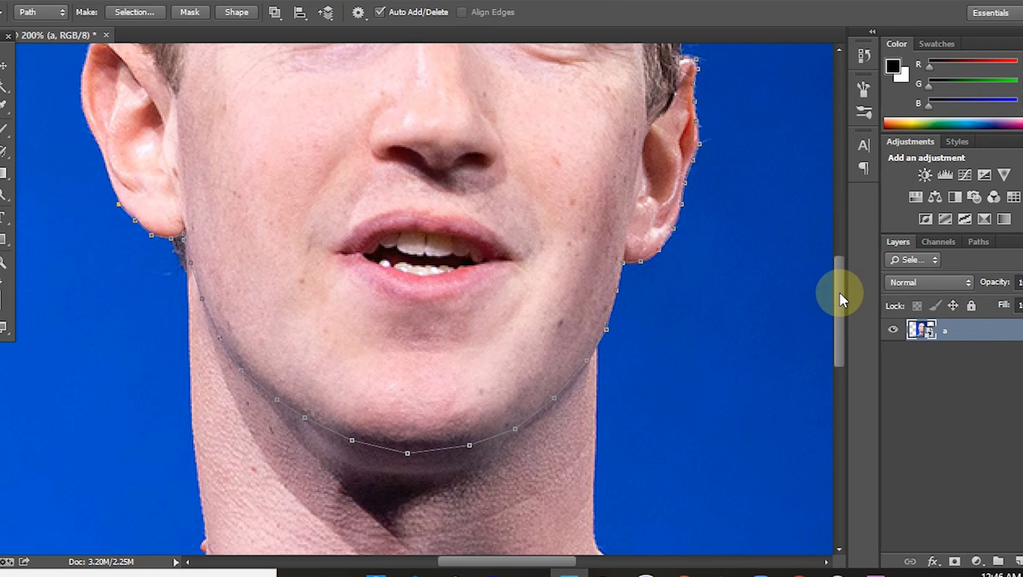
Trace the path up the left ear's edge and onto the hair.
left_click_drag(839, 291, 837, 261)
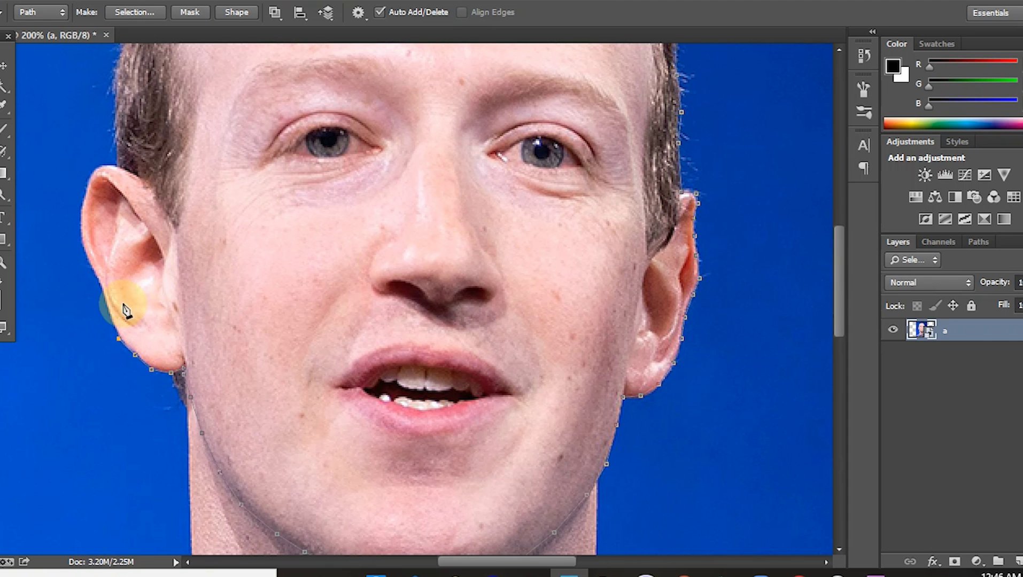
left_click(112, 320)
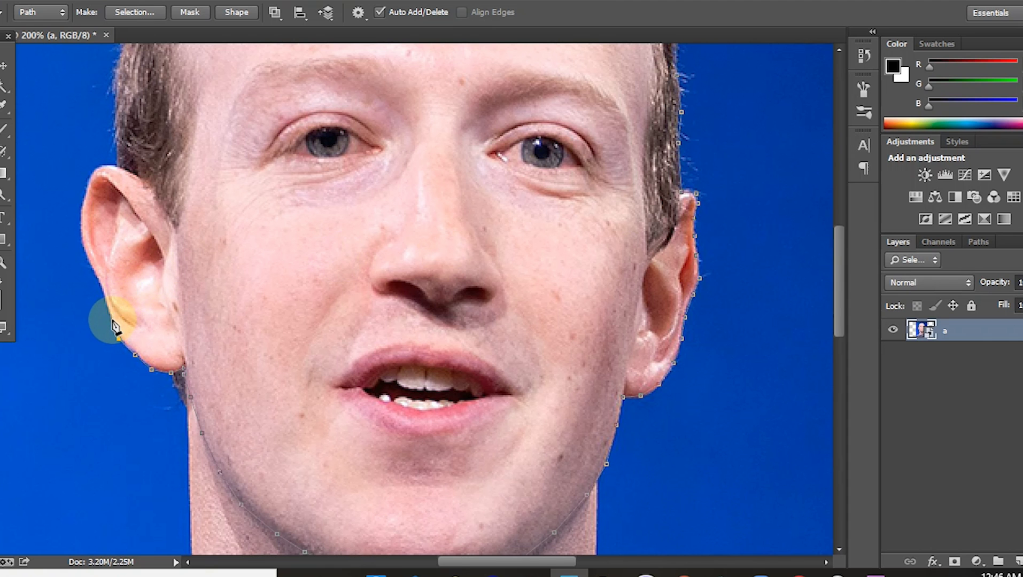
left_click(104, 287)
left_click(91, 265)
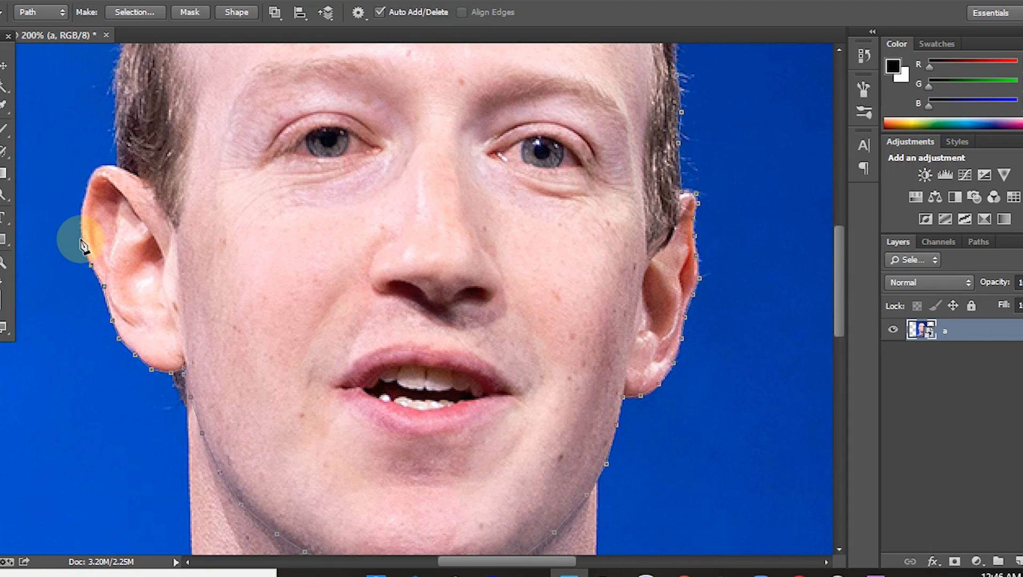
left_click(81, 240)
left_click(84, 198)
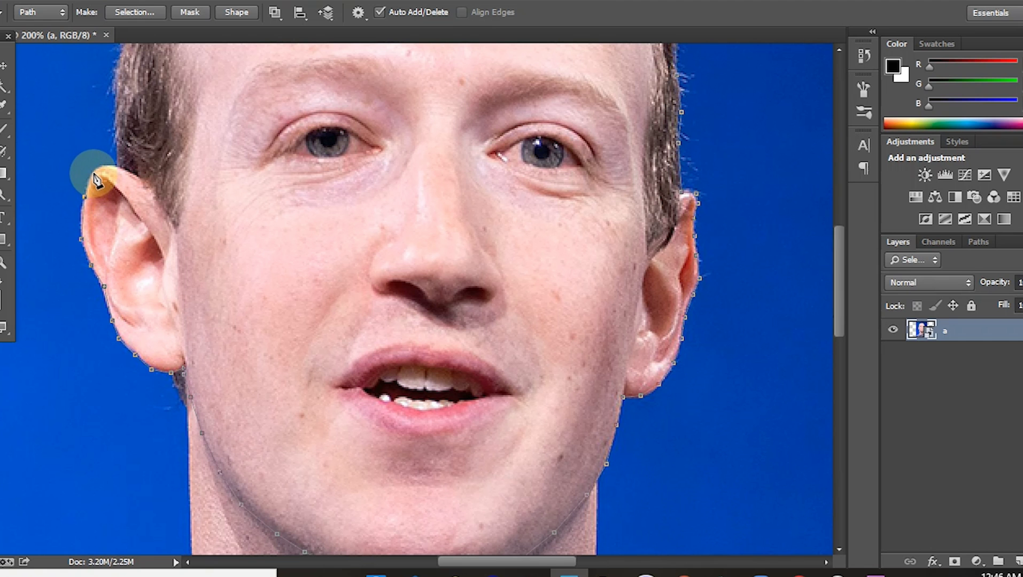
left_click(107, 166)
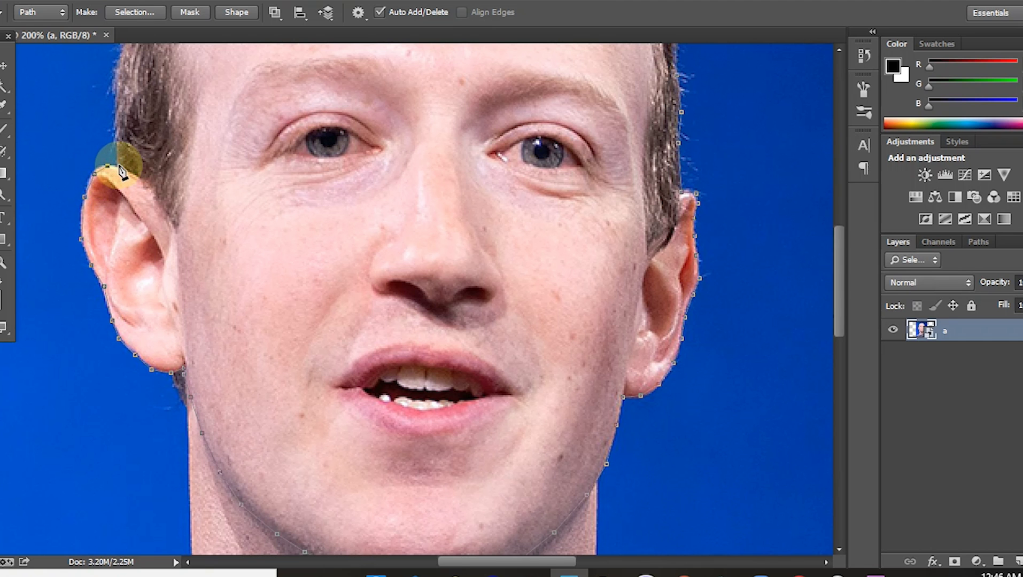
left_click(115, 130)
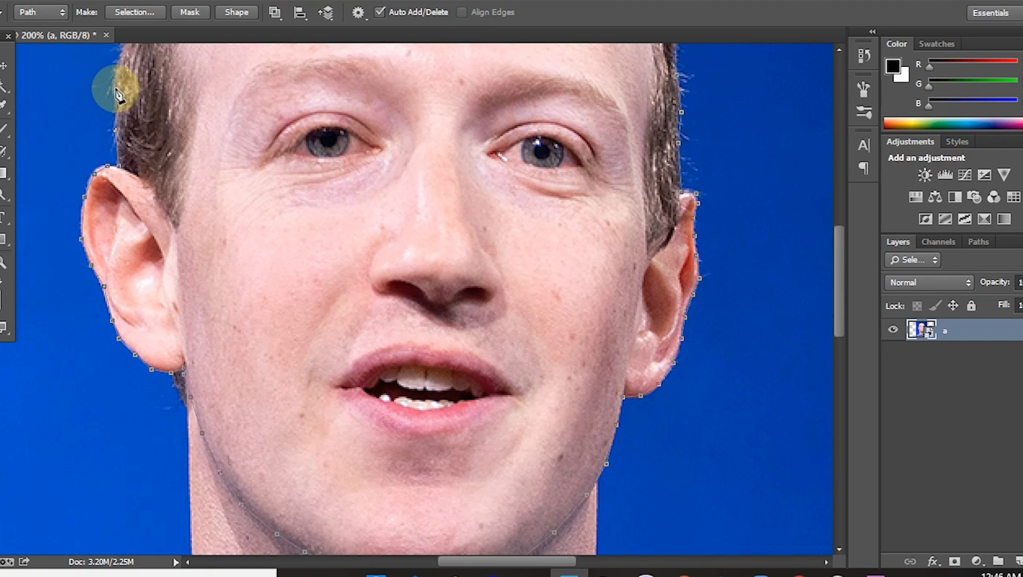
Carry the path up the left hair edge and across the crown toward the start.
left_click_drag(841, 291, 835, 250)
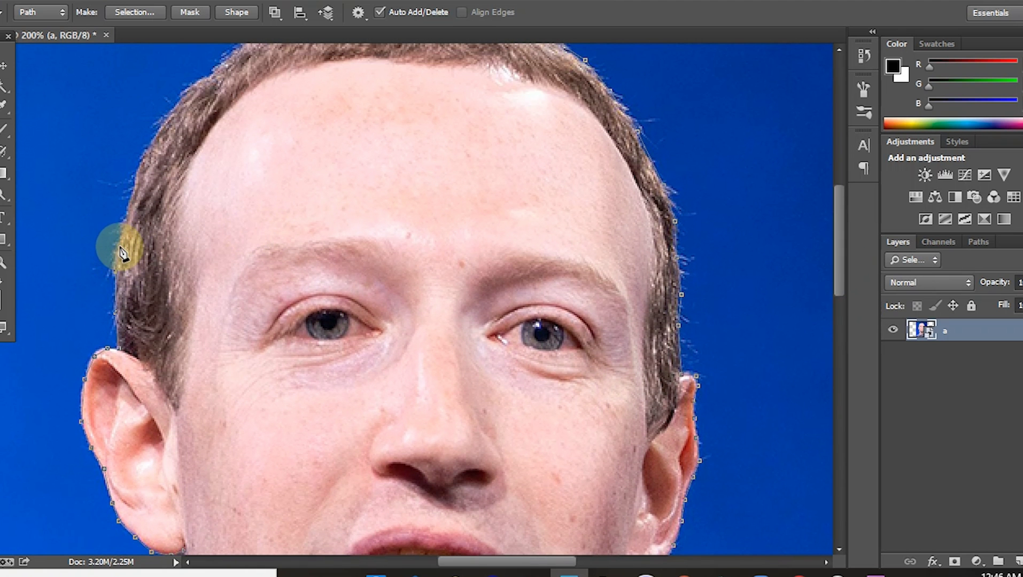
left_click(130, 206)
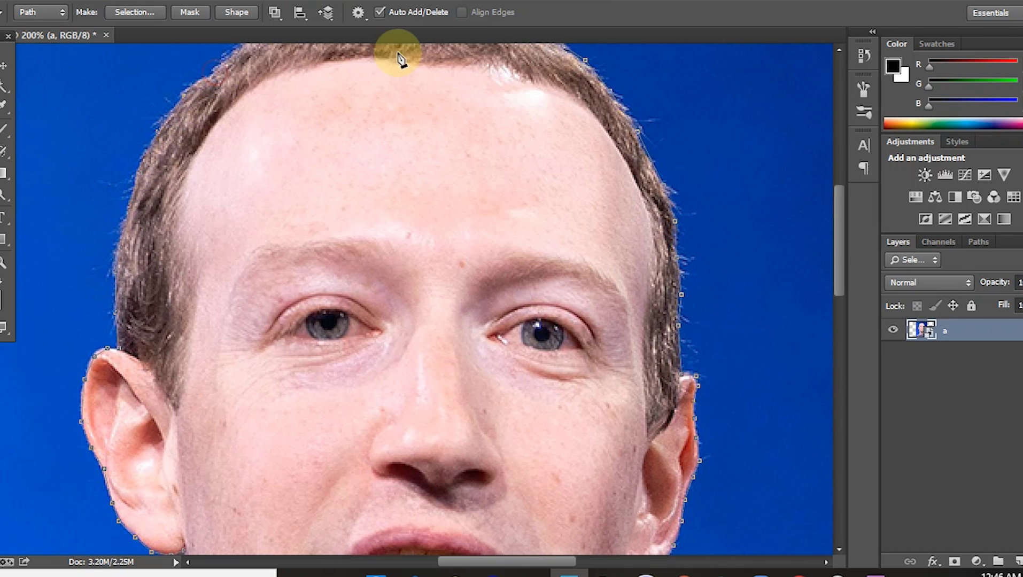
left_click_drag(836, 239, 835, 211)
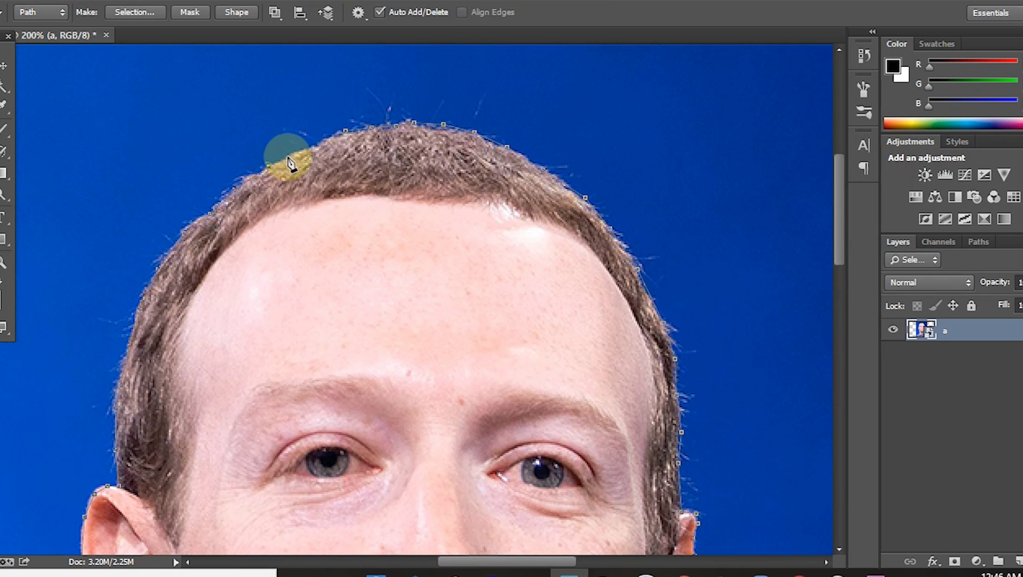
left_click(324, 139)
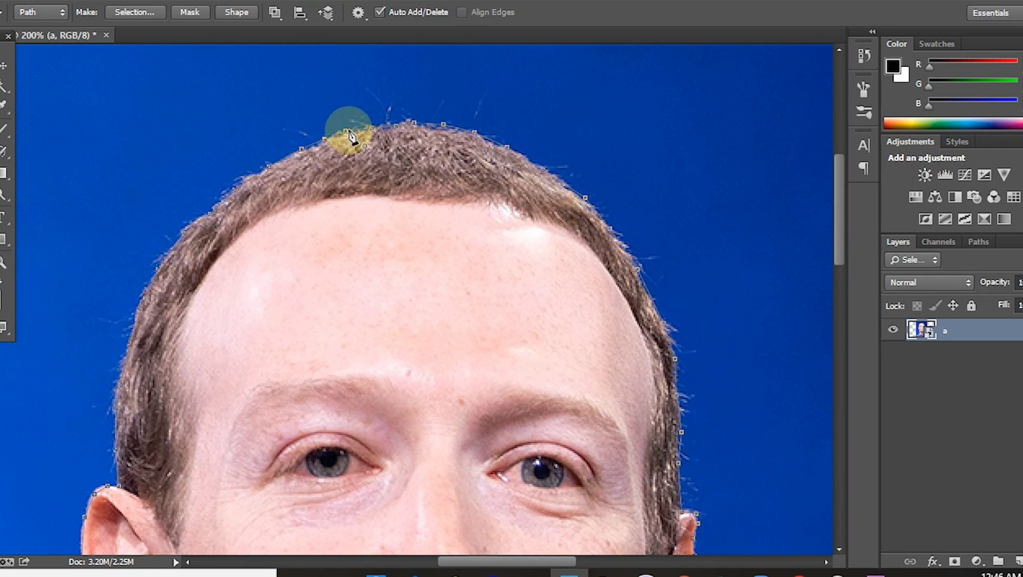
left_click(346, 130)
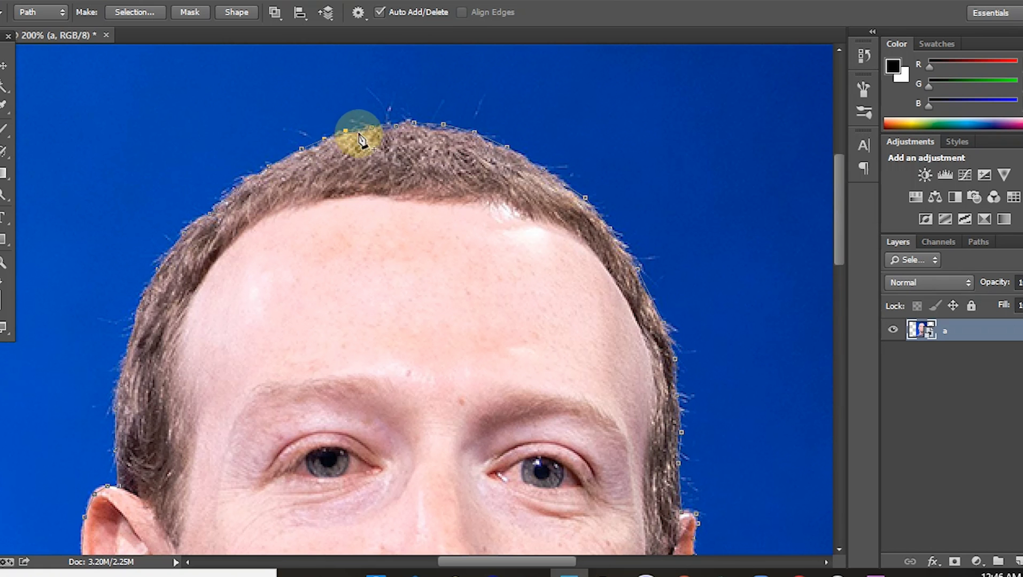
Convert the closed head path into a selection with a 2-pixel feather.
right_click(396, 144)
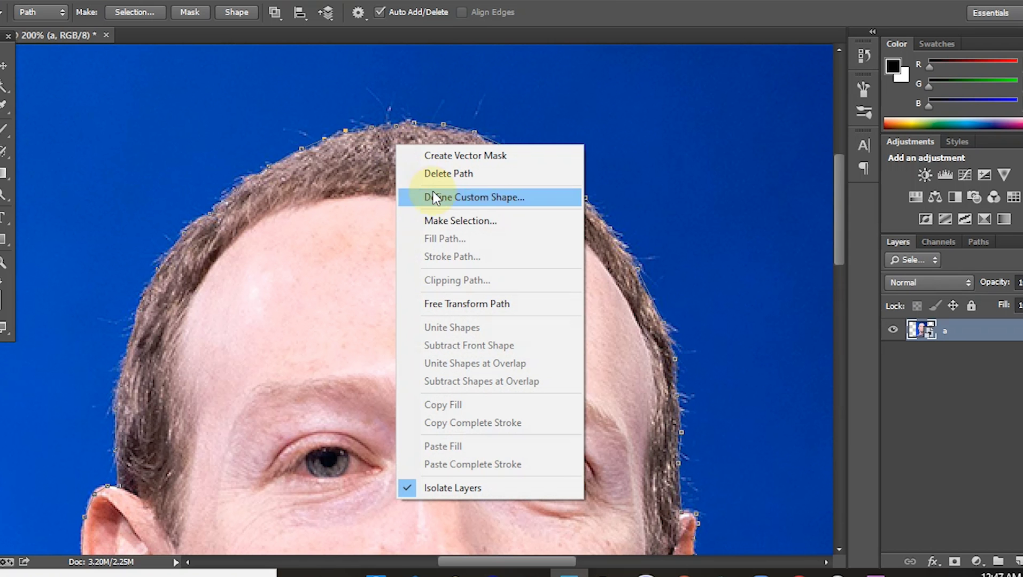
left_click(452, 221)
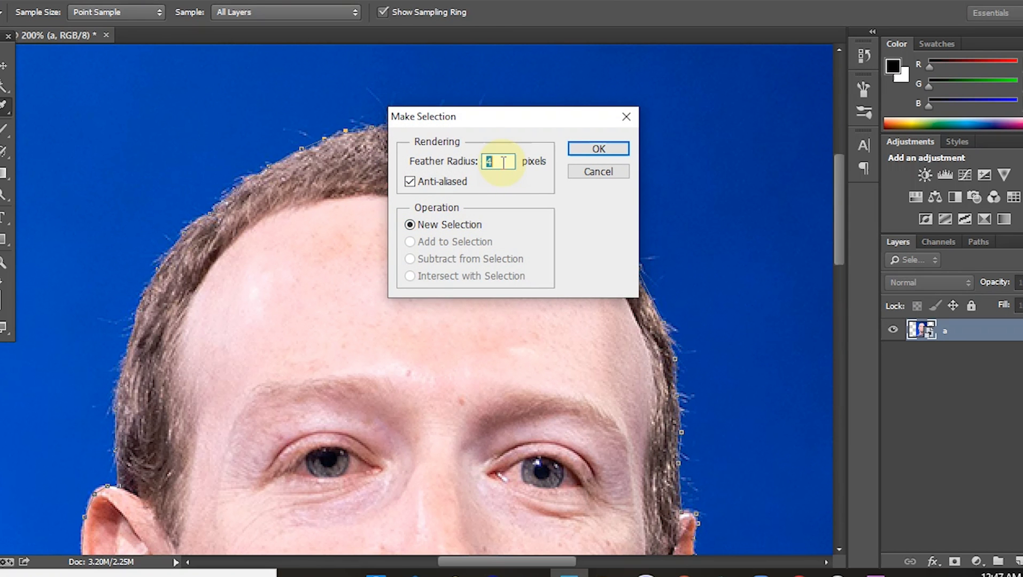
left_click(599, 149)
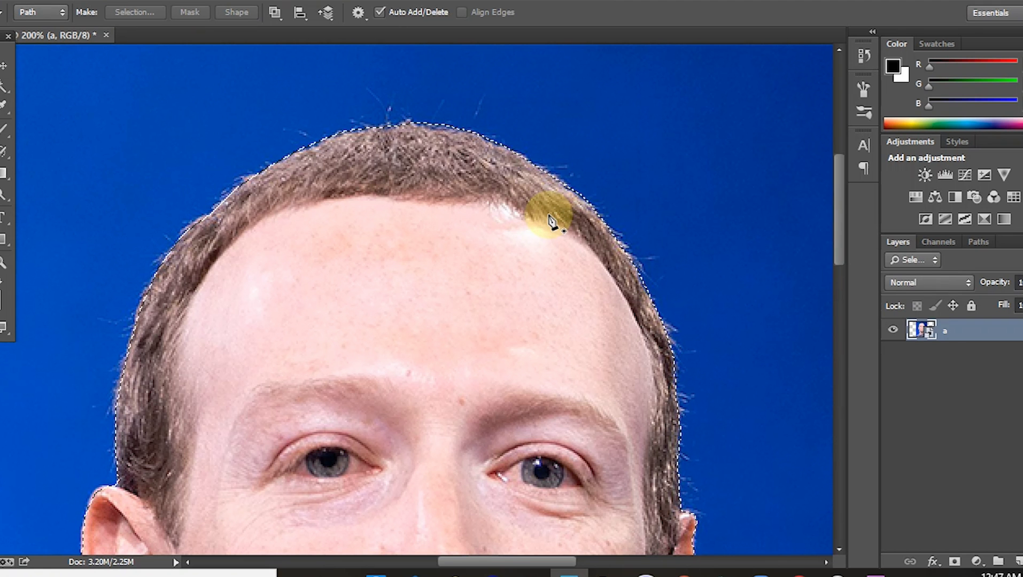
right_click(477, 208)
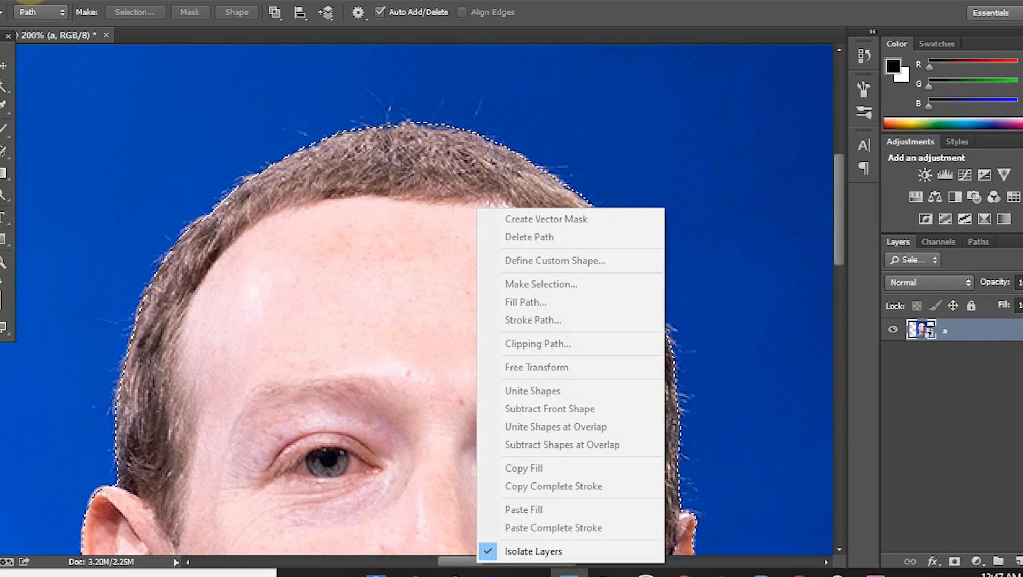
Copy the selected head and put it on a new layer, Layer 1.
left_click(31, 1)
left_click(31, 2)
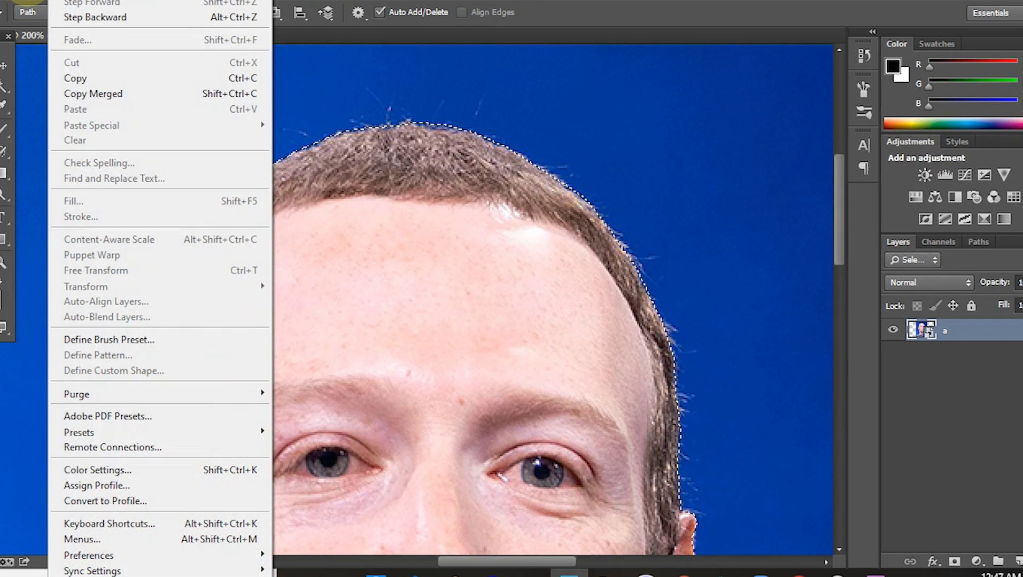
left_click(162, 81)
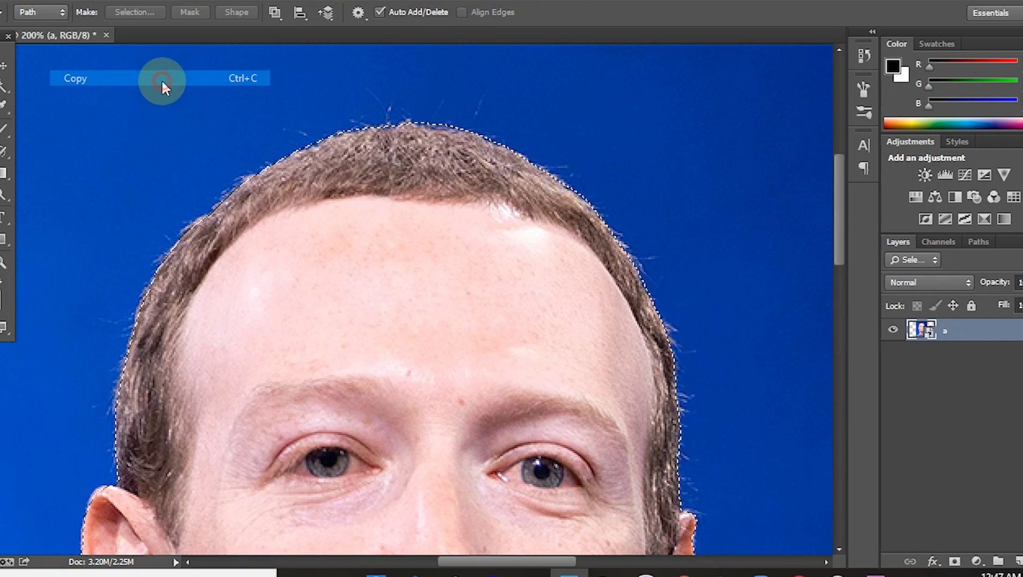
left_click(29, 1)
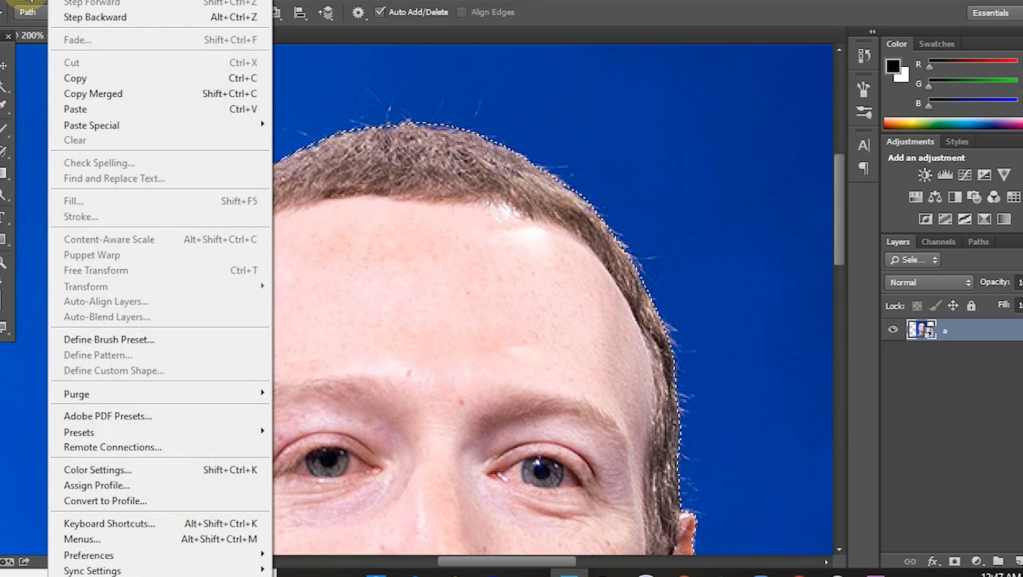
left_click(27, 1)
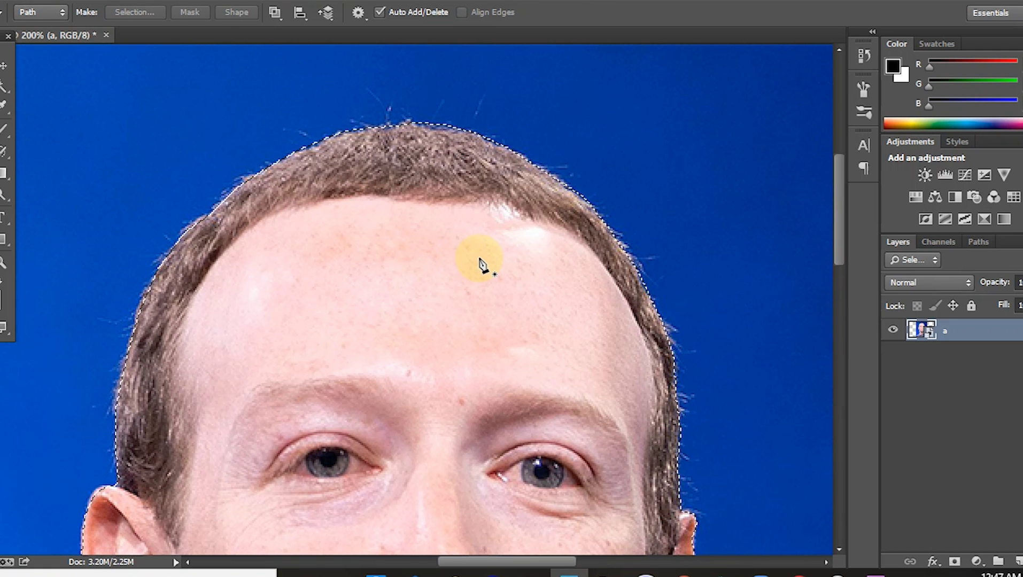
key("ctrl+j")
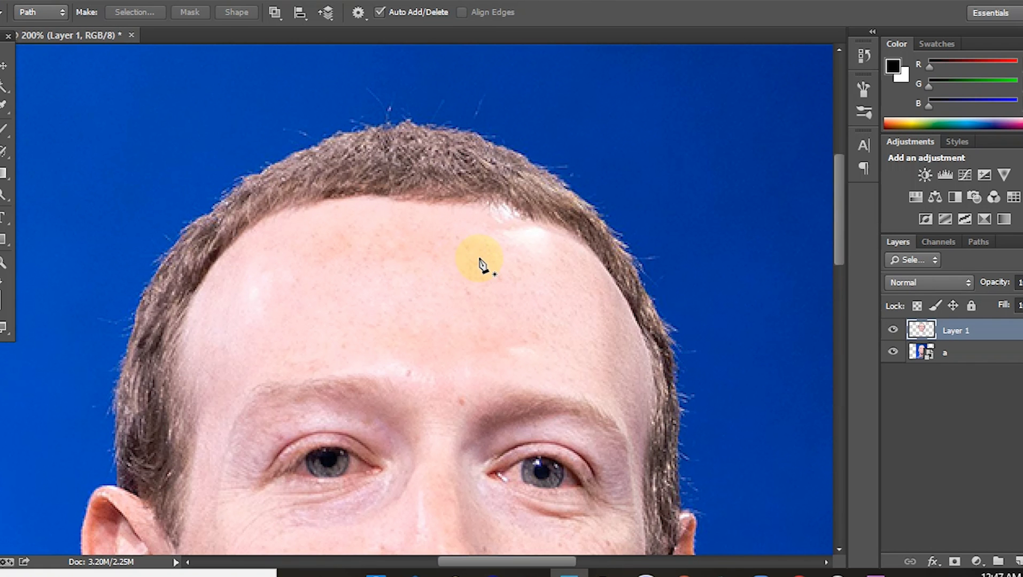
Zoom out and toggle layer a's visibility to check the cut-out head.
left_click(4, 65)
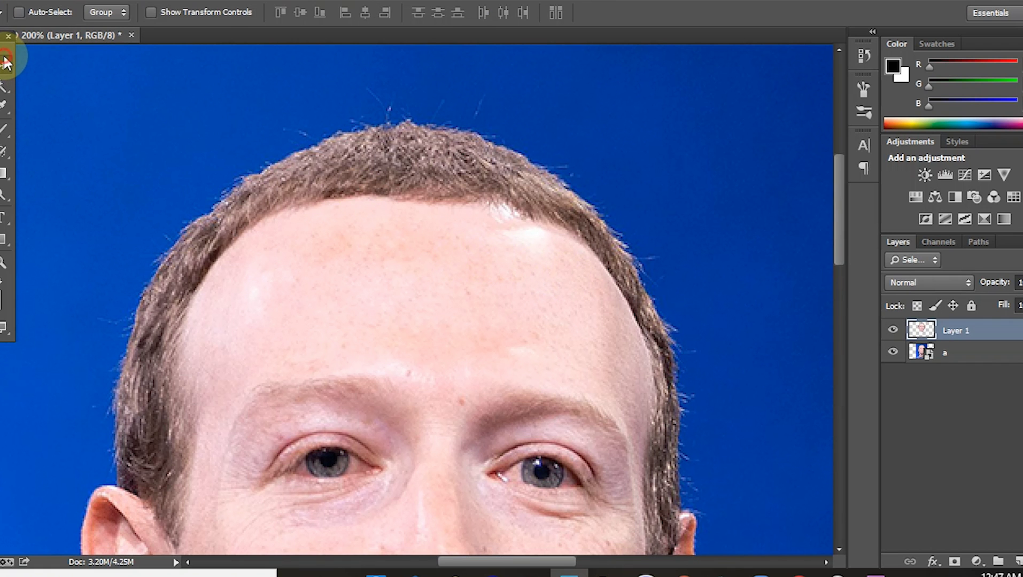
key("ctrl+minus")
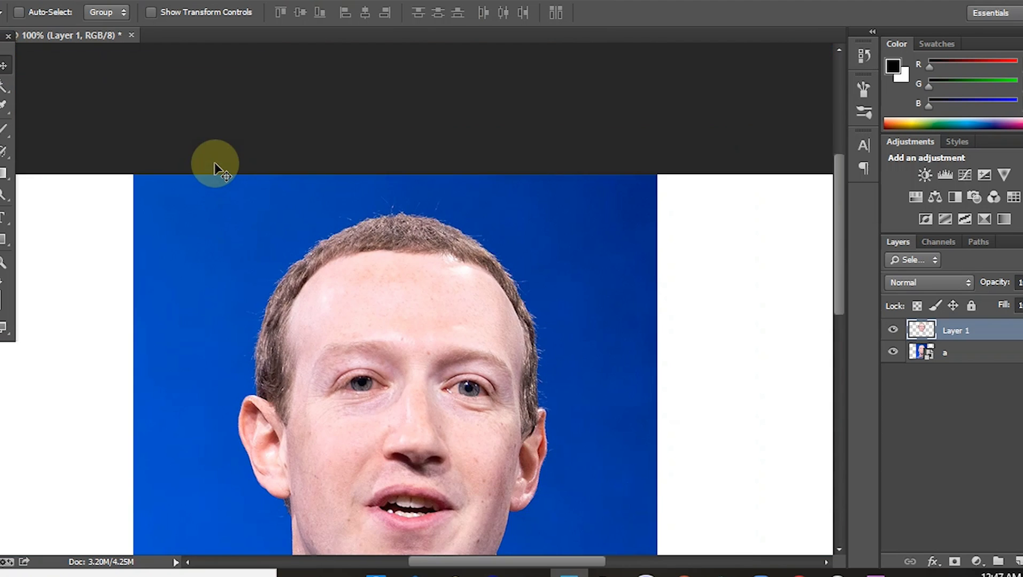
key("ctrl+minus")
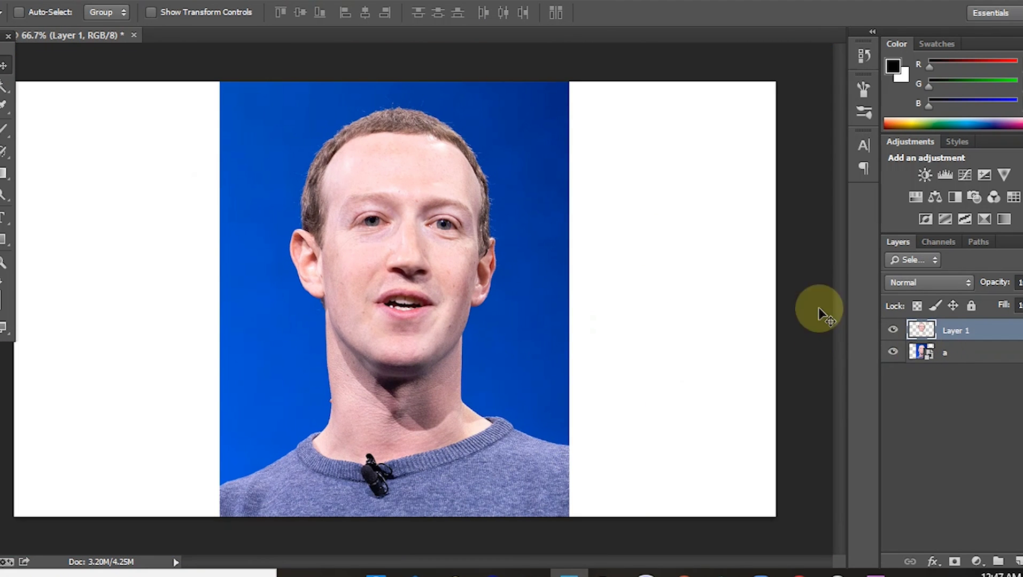
left_click(892, 352)
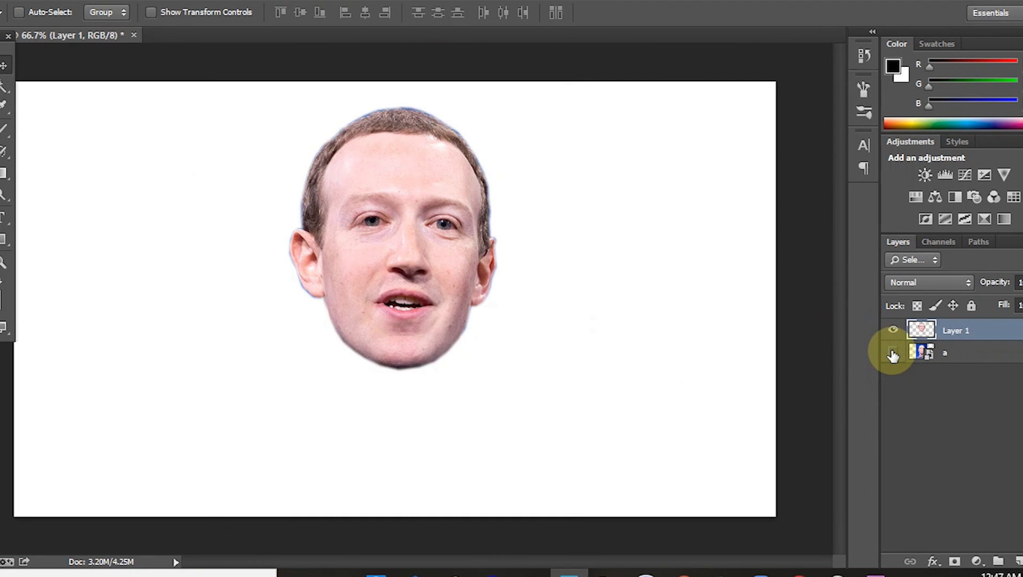
left_click(893, 352)
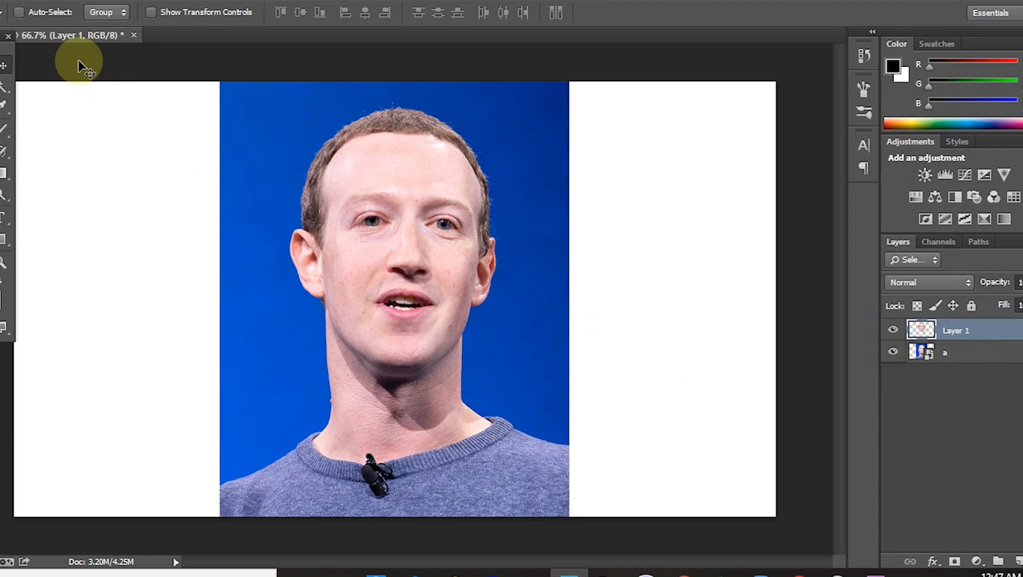
left_click(16, 1)
left_click(35, 3)
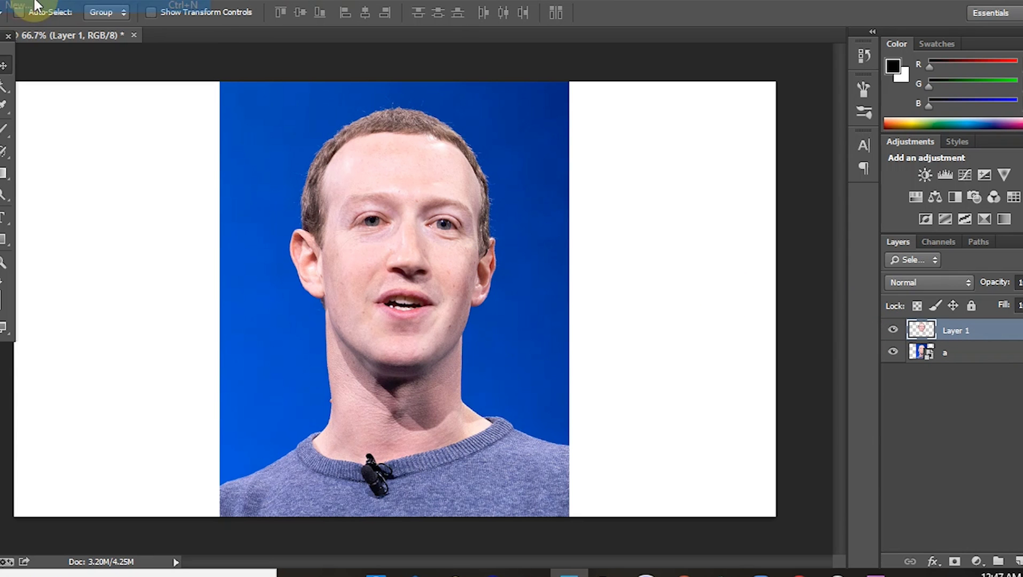
Create a new white document in inches with a width of 6.
left_click(632, 136)
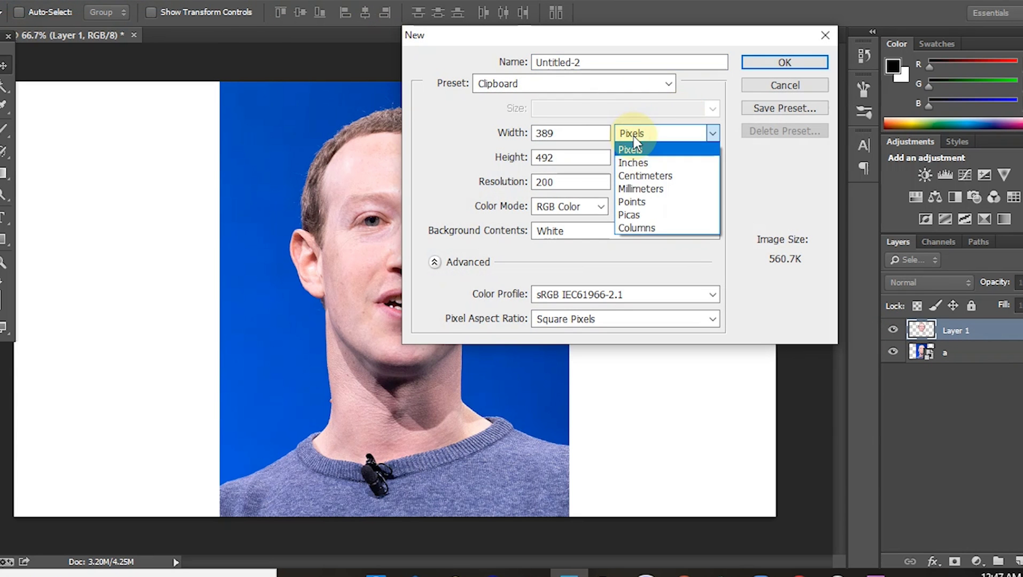
left_click(634, 158)
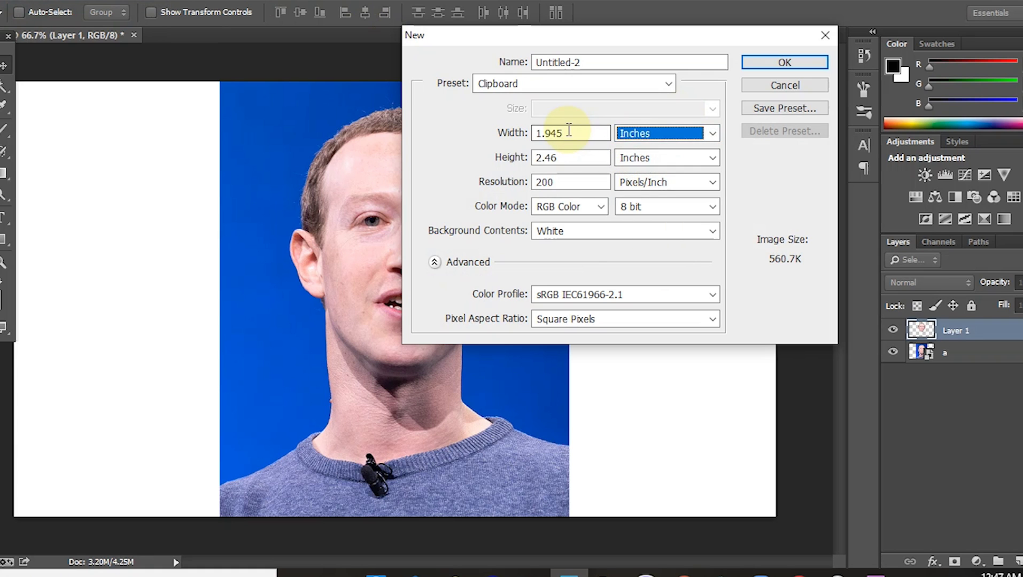
double_click(568, 130)
type("6")
double_click(570, 158)
type("5")
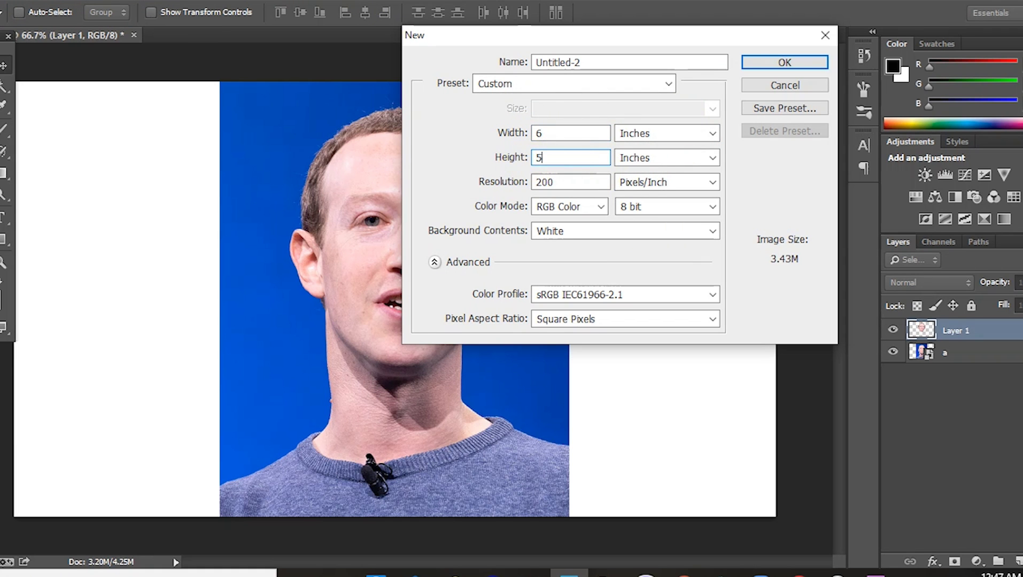
key("BackSpace")
left_click(784, 62)
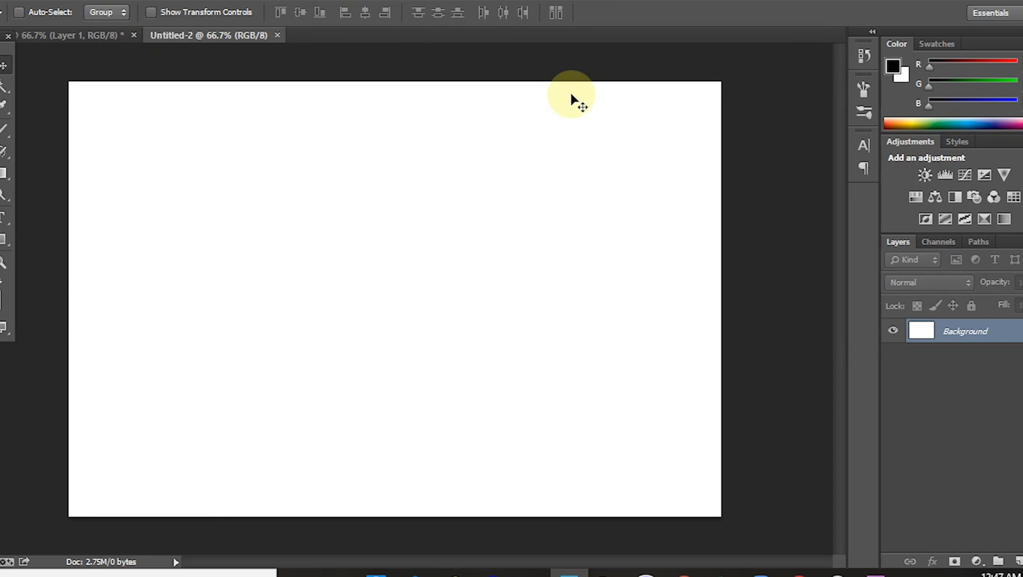
Duplicate the new document's Background layer into a Background copy.
right_click(957, 334)
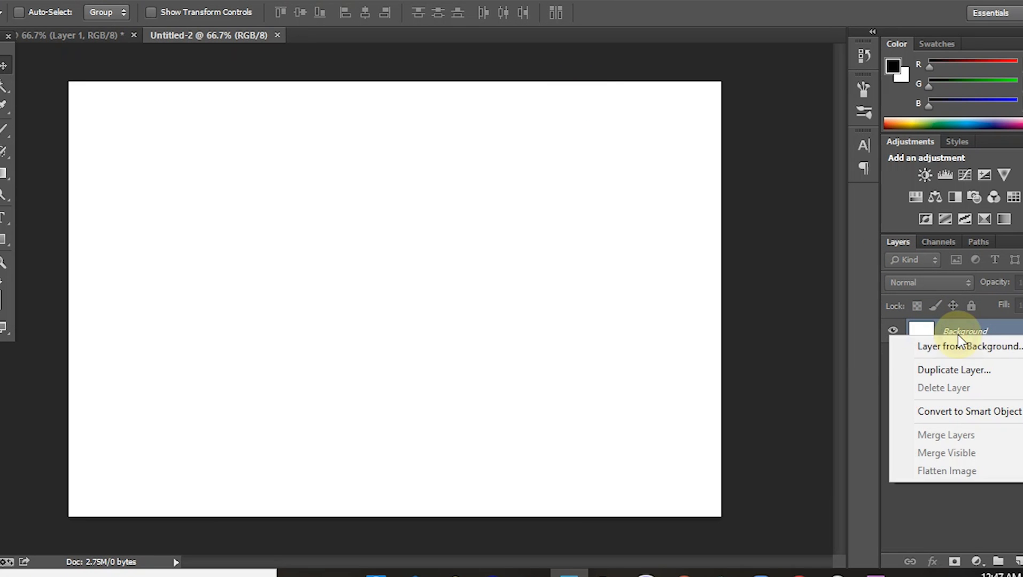
left_click(946, 368)
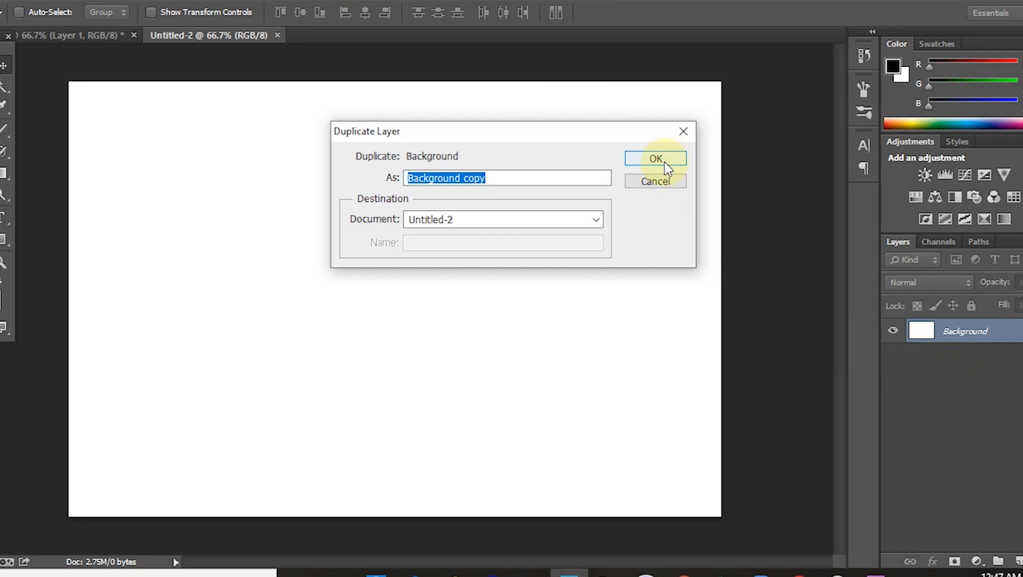
left_click(665, 163)
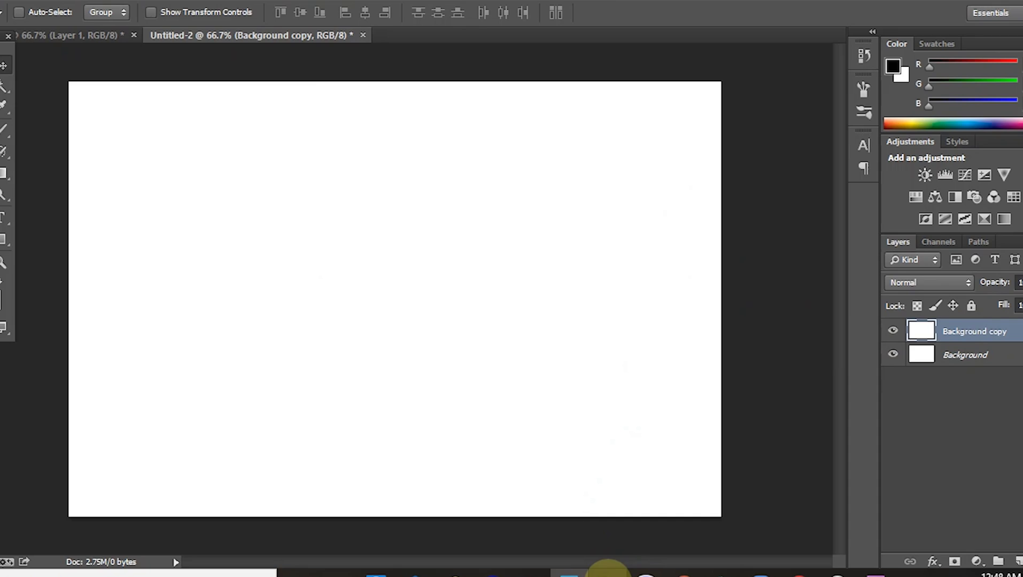
left_click(607, 570)
Drag the-rock photo into Untitled-2 and scale its corners to fill the canvas.
left_click_drag(229, 102, 613, 482)
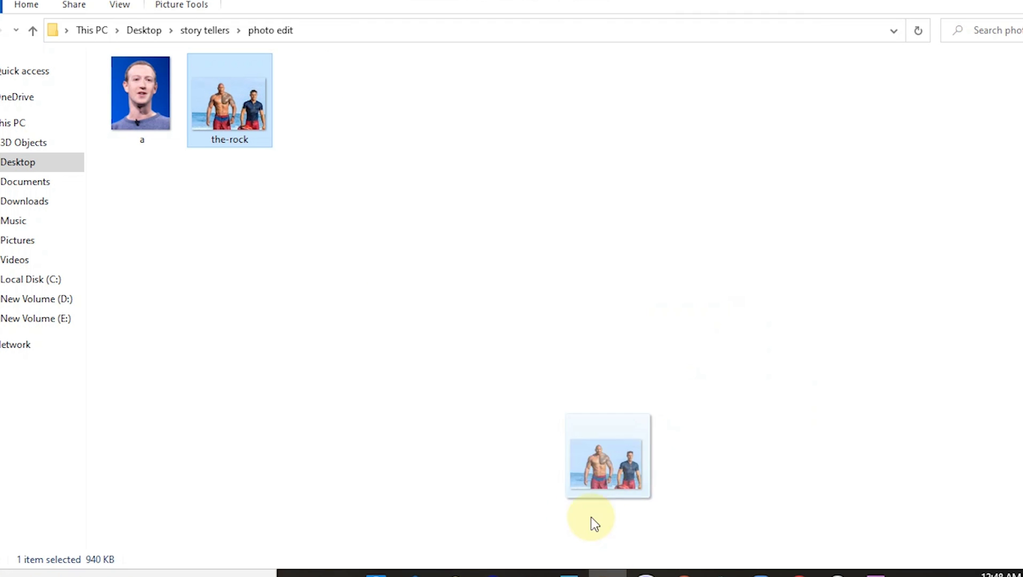
mouse_move(613, 482)
left_mouse_down()
mouse_move(569, 572)
mouse_move(498, 350)
left_mouse_up()
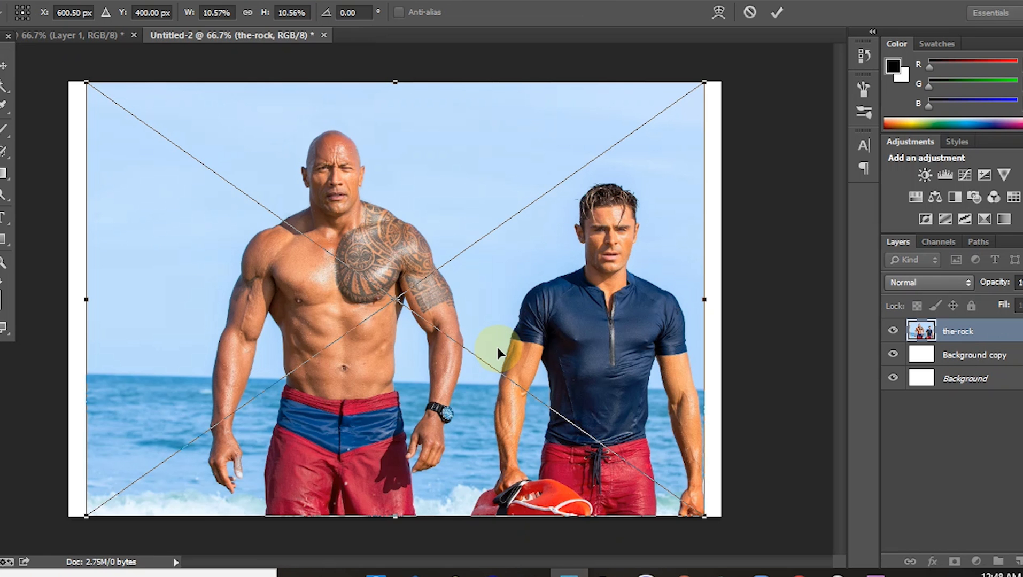
left_click_drag(705, 82, 721, 71)
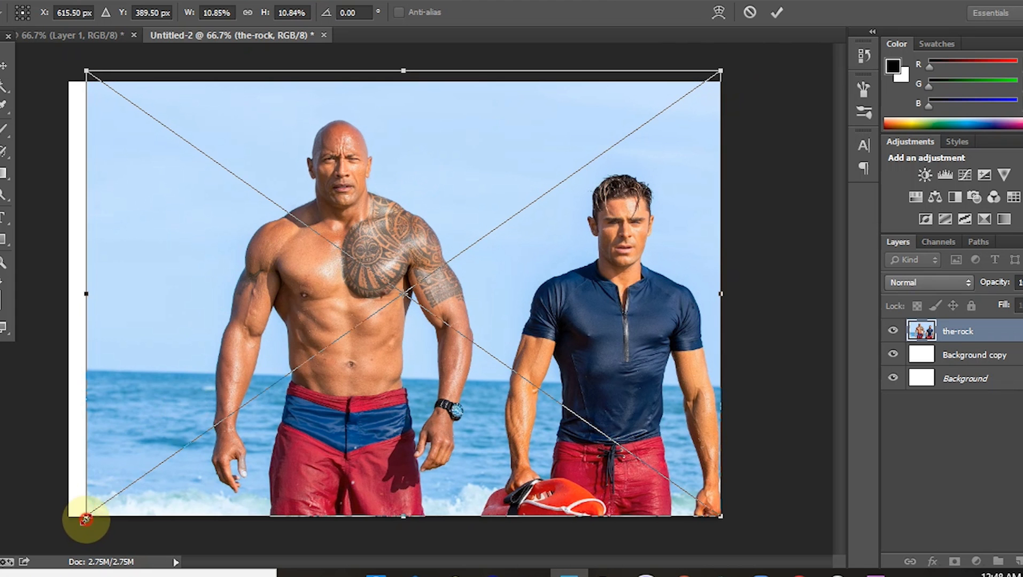
left_click_drag(86, 516, 62, 533)
key("Return")
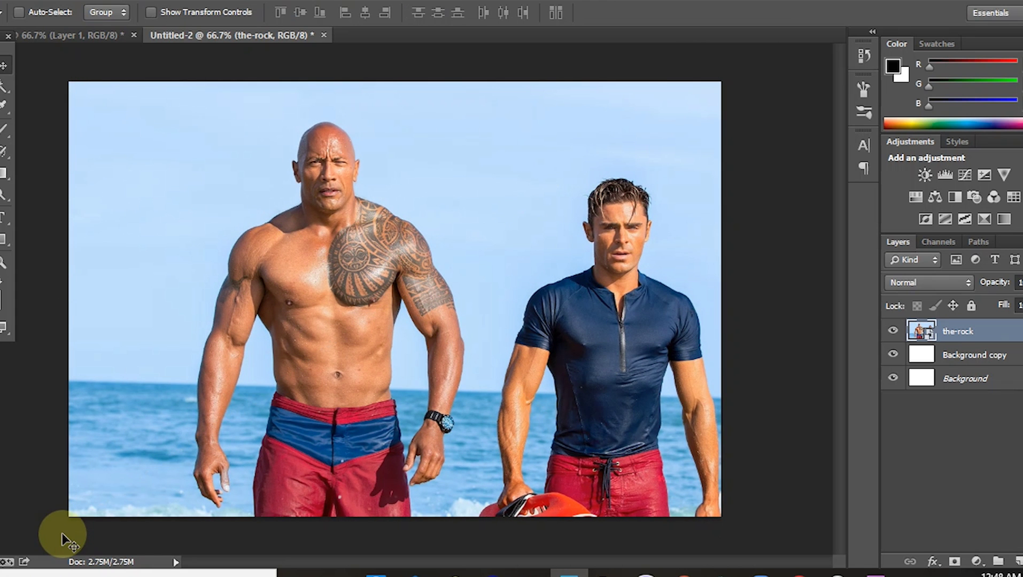
left_click(86, 33)
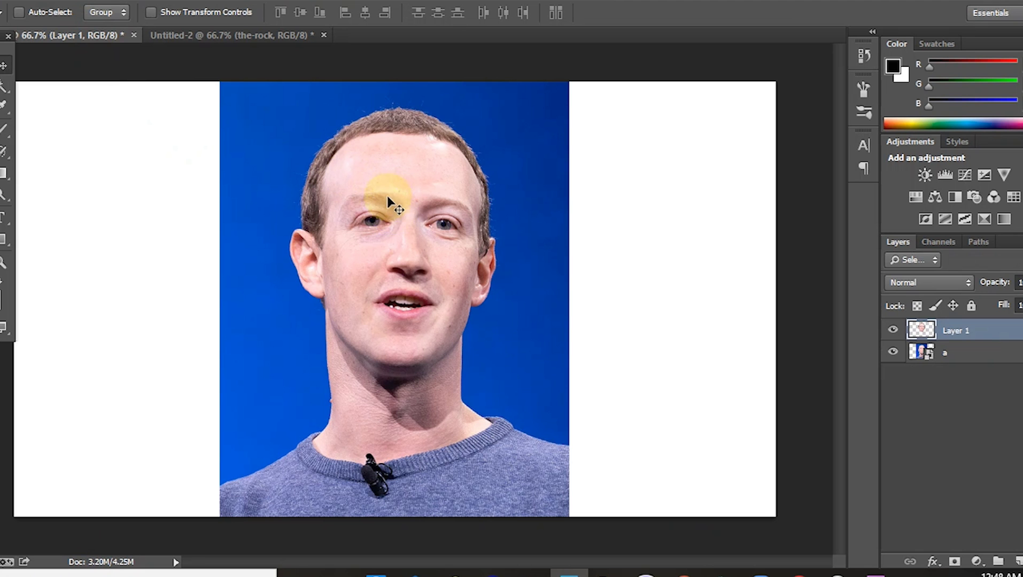
Drag the cut-out face layer into the Untitled-2 beach photo and dismiss the error.
left_click_drag(377, 214, 259, 31)
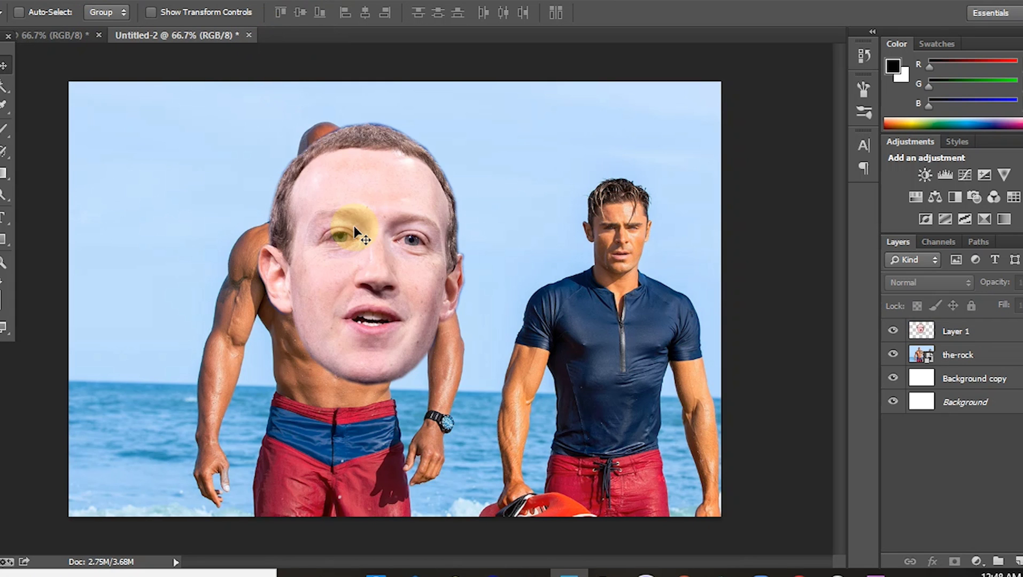
left_click_drag(260, 31, 346, 231)
left_click(323, 187)
left_click(510, 216)
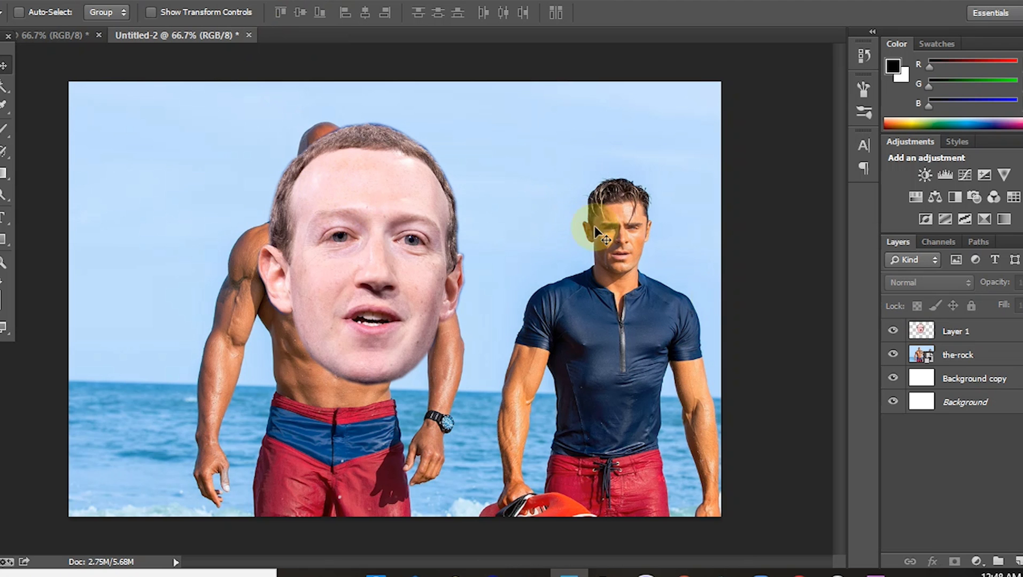
Position the face's Layer 1 over the left man's neck and shoulders.
left_click(970, 334)
left_click_drag(374, 261, 321, 175)
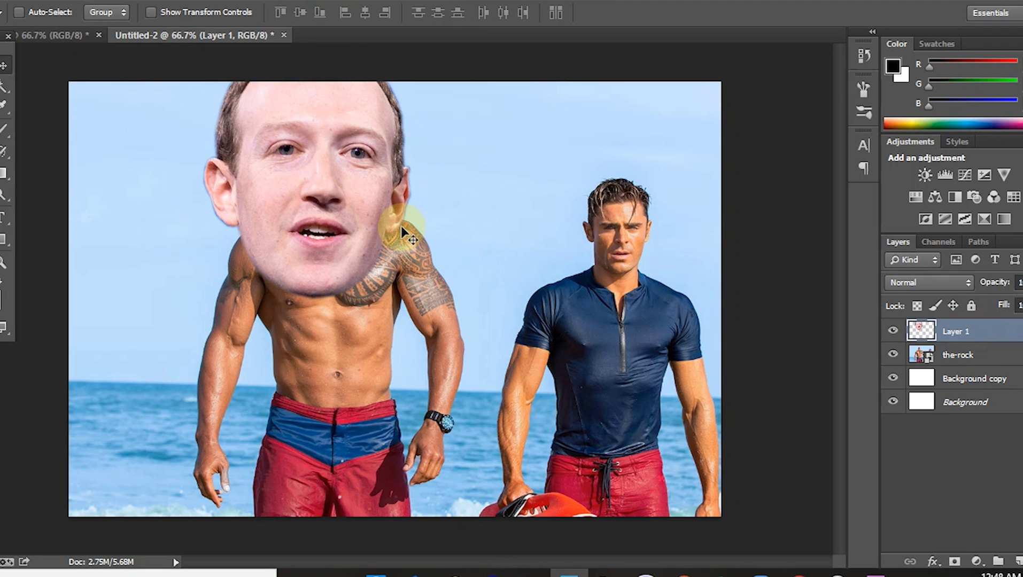
key("ctrl+plus")
key("ctrl+plus")
Free-transform the face layer, scaling it down and moving it toward the man's neck.
left_click_drag(843, 293, 850, 218)
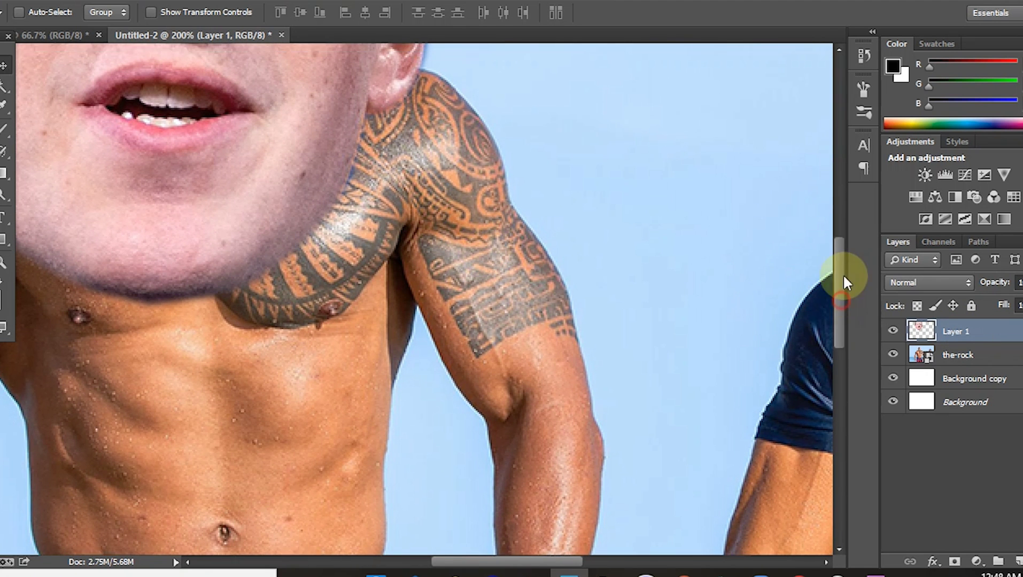
left_click(448, 530)
left_click_drag(470, 567, 436, 570)
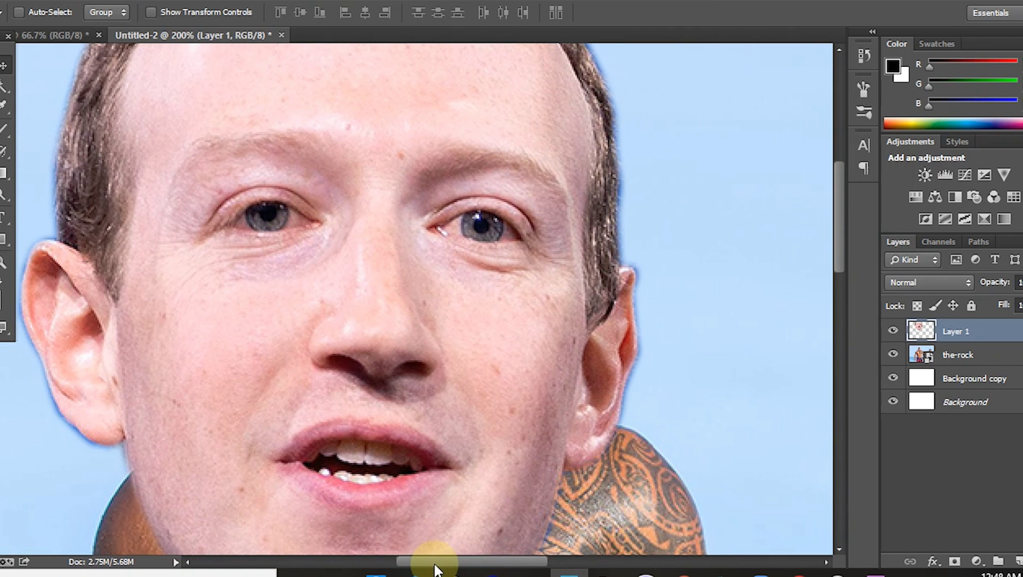
key("ctrl+t")
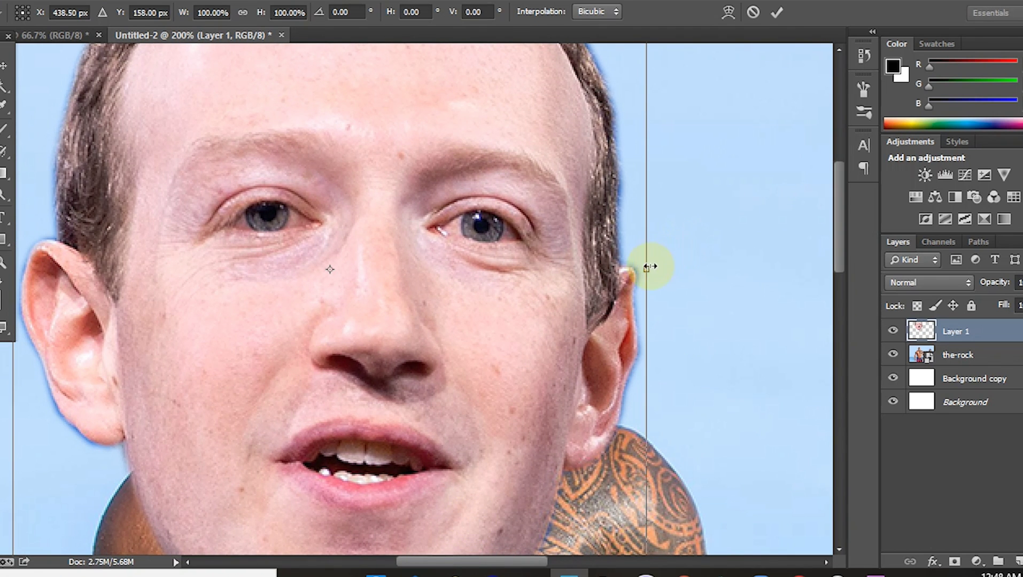
mouse_move(650, 266)
left_mouse_down()
mouse_move(626, 267)
mouse_move(643, 267)
left_mouse_up()
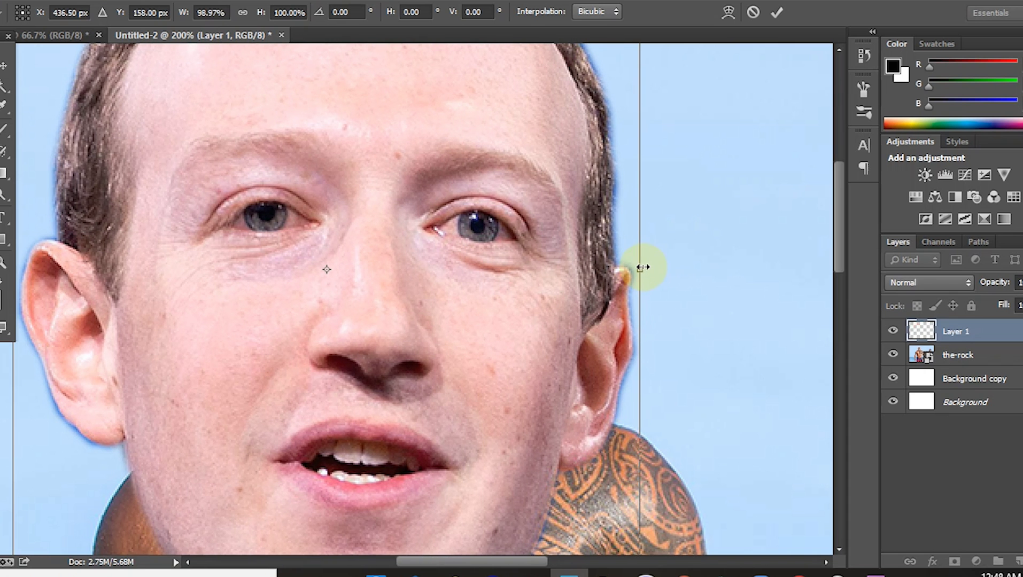
left_click_drag(841, 216, 841, 140)
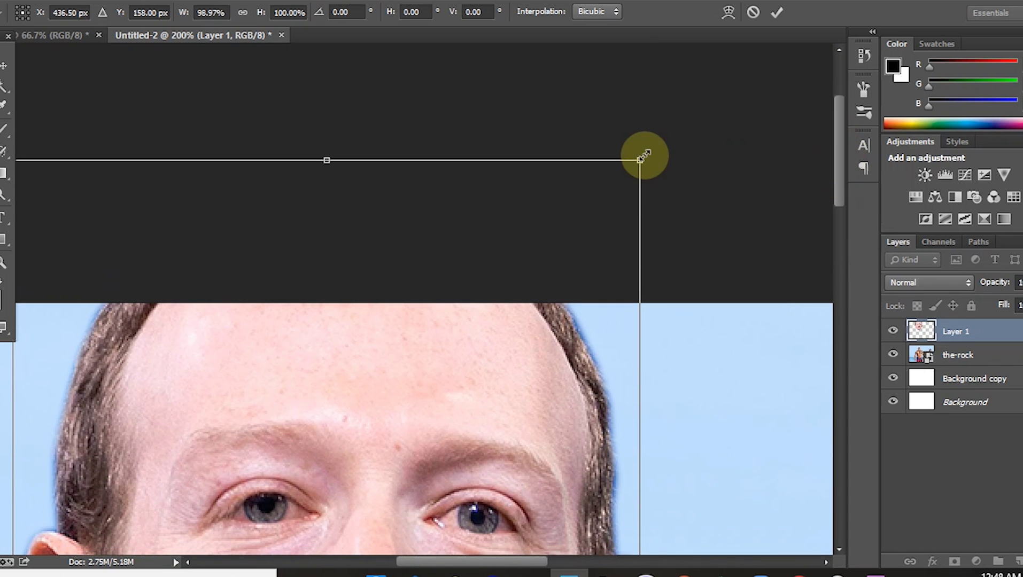
mouse_move(640, 159)
left_mouse_down()
mouse_move(466, 385)
mouse_move(392, 462)
left_mouse_up()
mouse_move(325, 514)
left_mouse_down()
mouse_move(471, 316)
mouse_move(534, 205)
mouse_move(444, 360)
left_mouse_up()
mouse_move(398, 434)
left_mouse_down()
mouse_move(418, 378)
mouse_move(457, 333)
left_mouse_up()
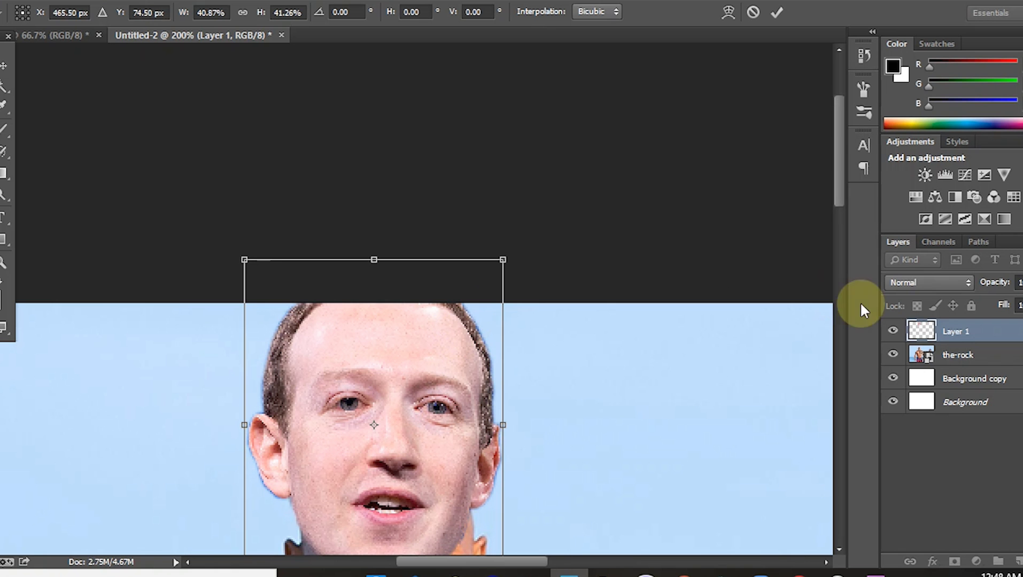
Shrink the face to about a third, widen both sides, and commit it on the neck.
left_click_drag(835, 165, 843, 203)
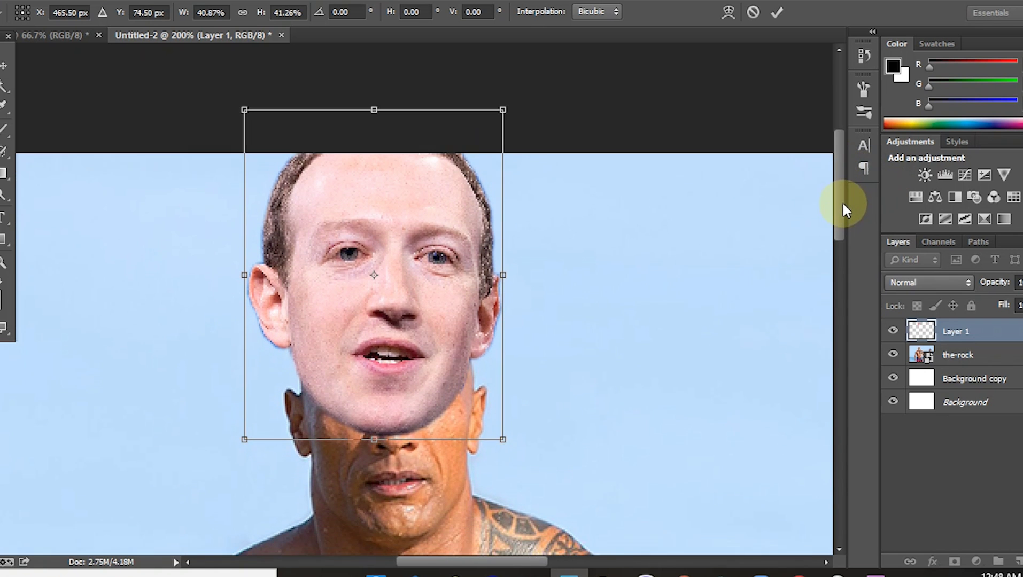
mouse_move(503, 102)
left_mouse_down()
mouse_move(469, 144)
mouse_move(426, 280)
mouse_move(445, 331)
left_mouse_up()
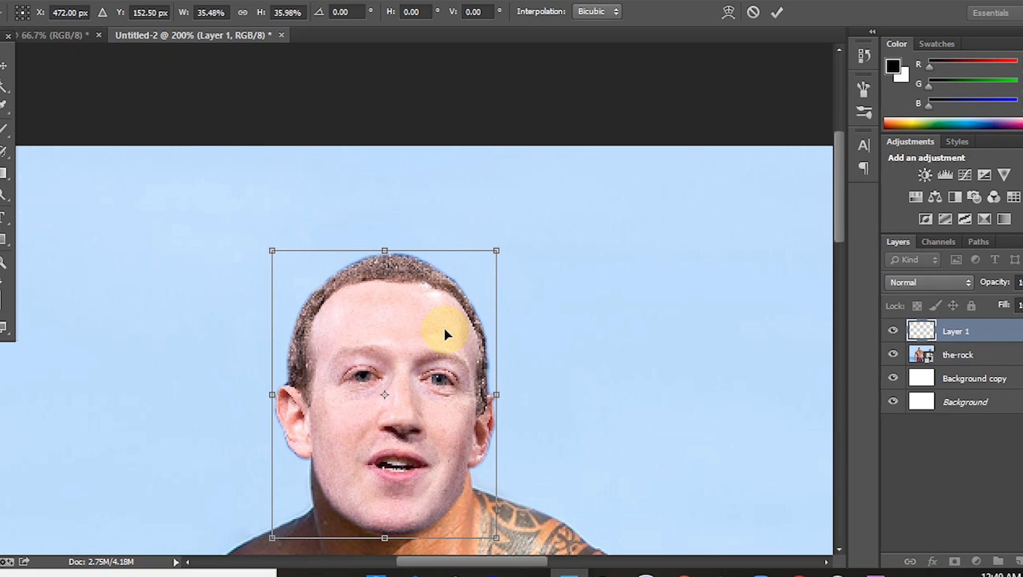
left_click_drag(842, 207, 845, 248)
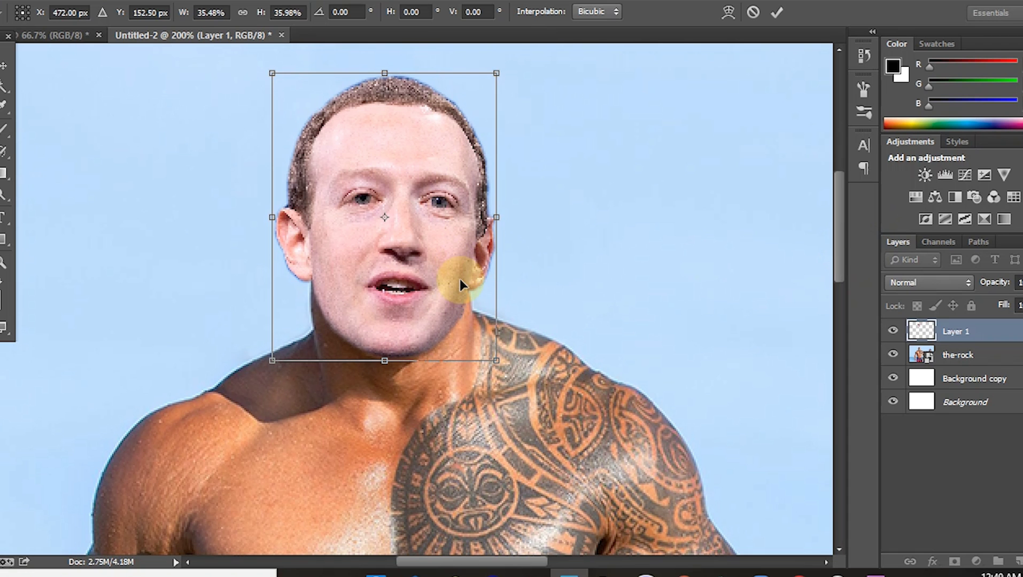
left_click_drag(462, 258, 464, 259)
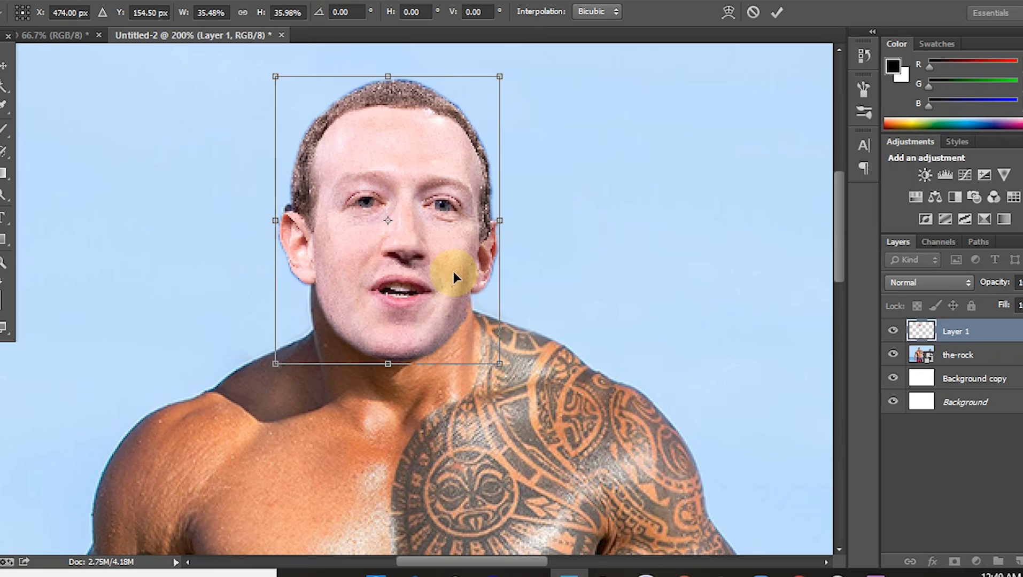
left_click_drag(271, 218, 255, 218)
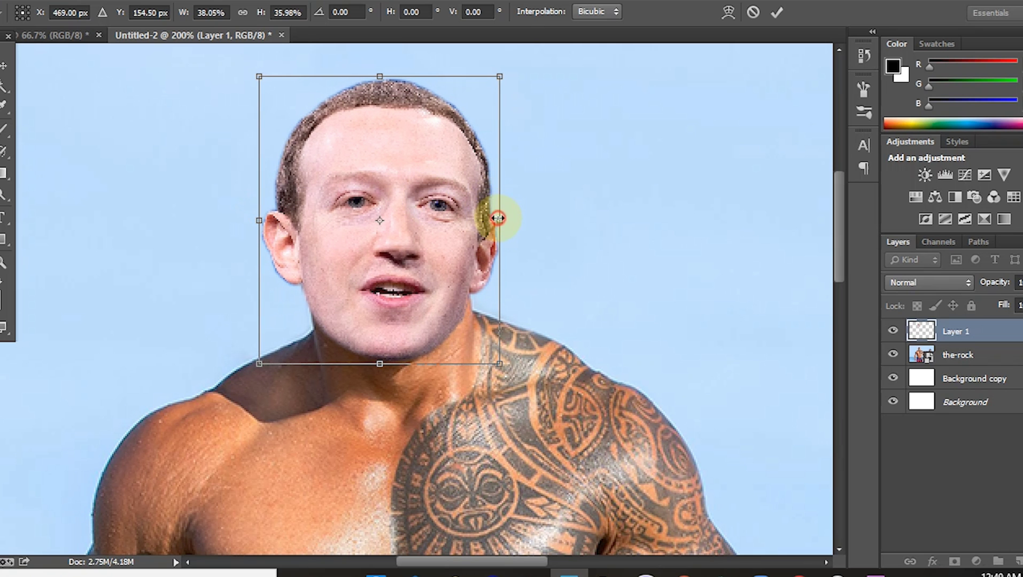
left_click_drag(497, 218, 504, 218)
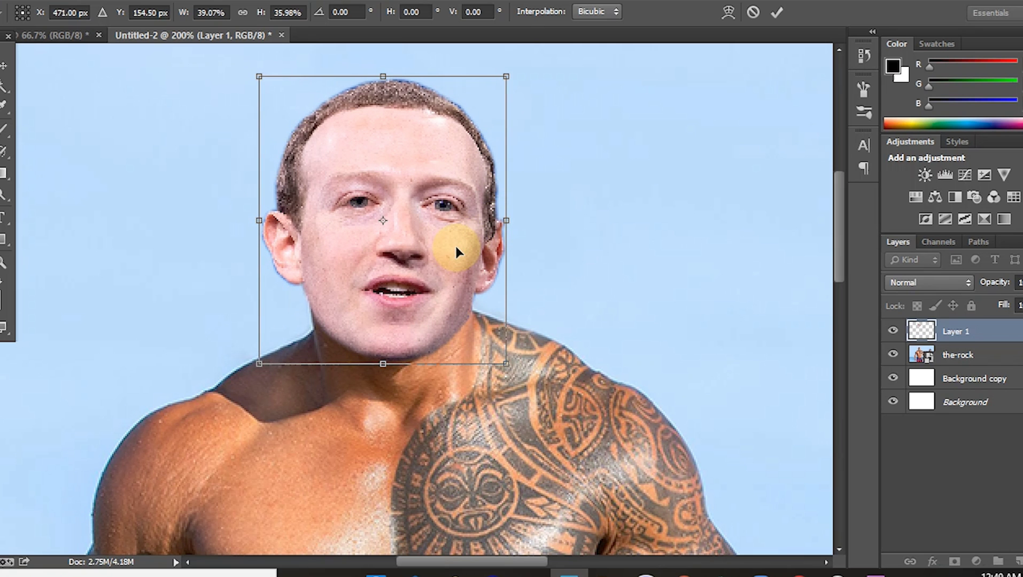
left_click_drag(456, 246, 454, 243)
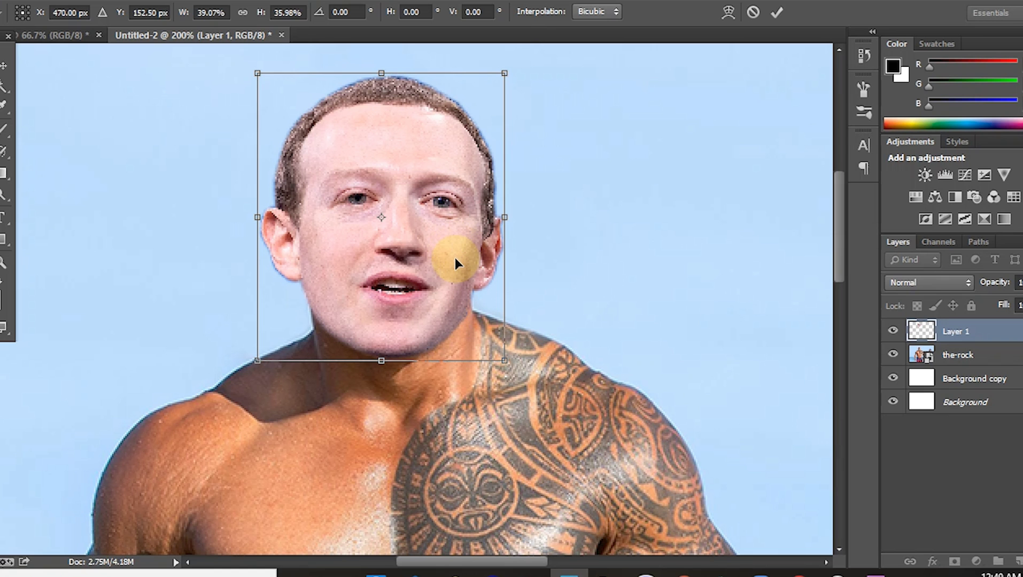
key("Return")
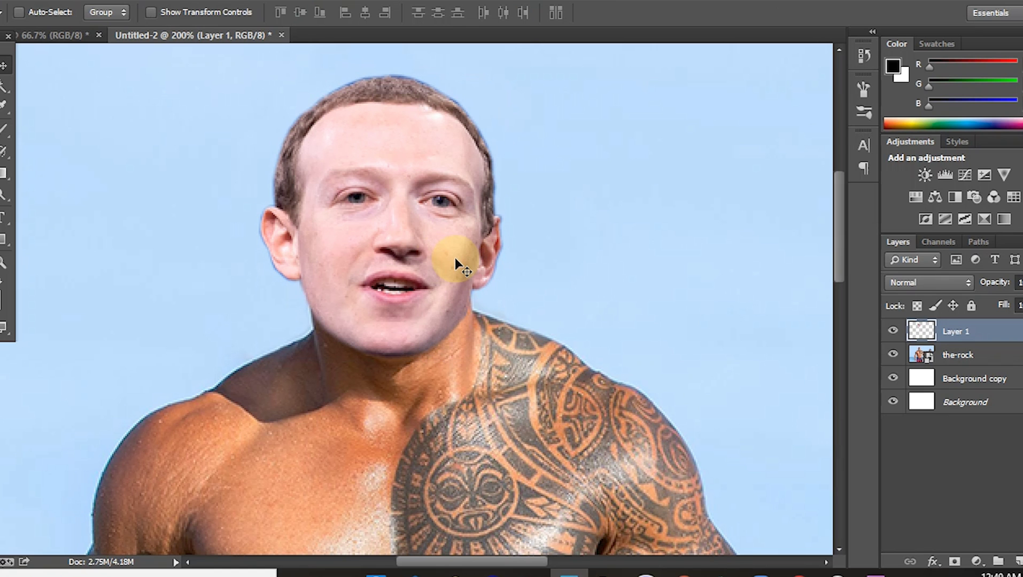
Move the face down slightly onto the man's neck.
left_click_drag(424, 243, 424, 248)
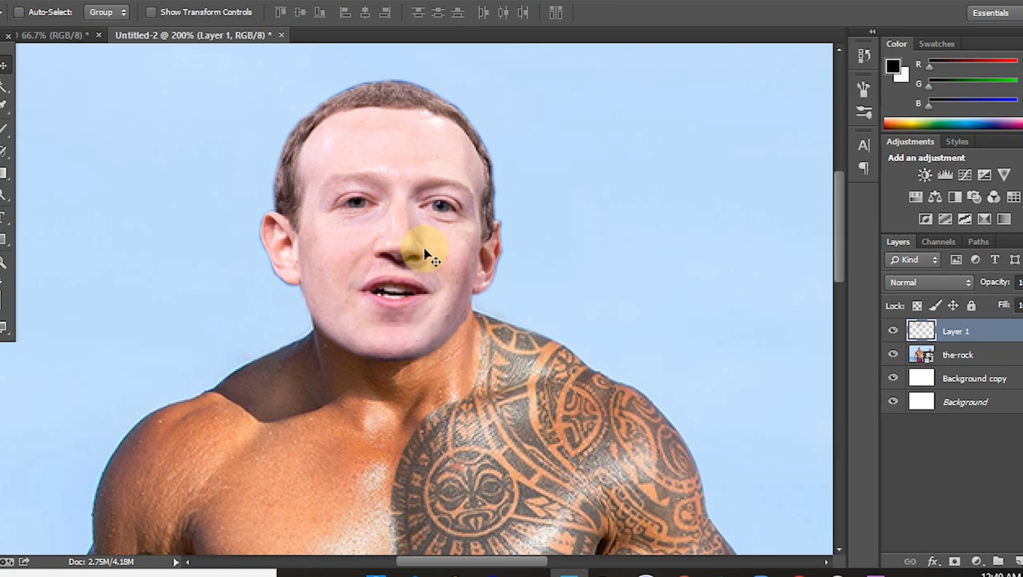
right_click(427, 199)
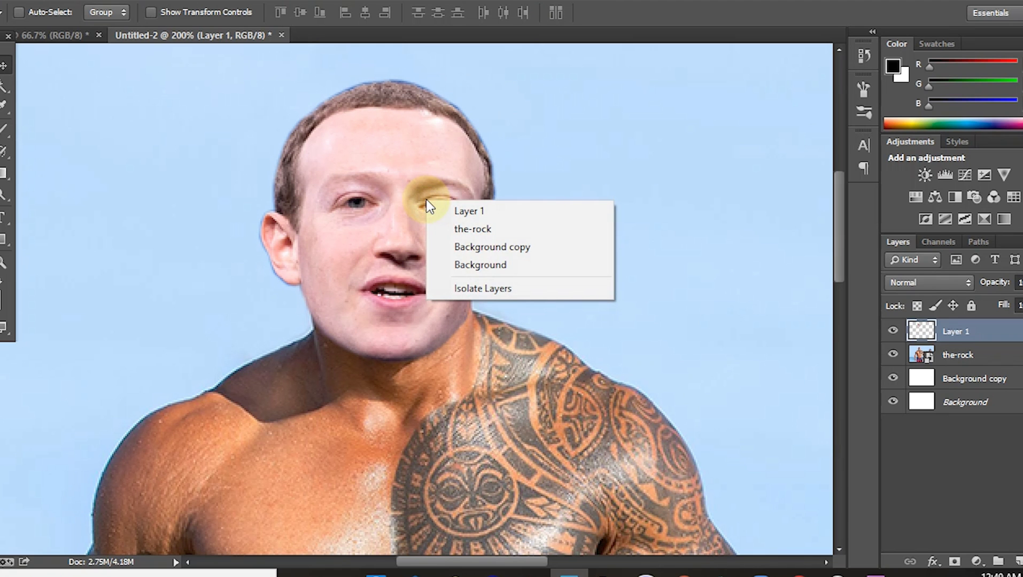
left_click(398, 185)
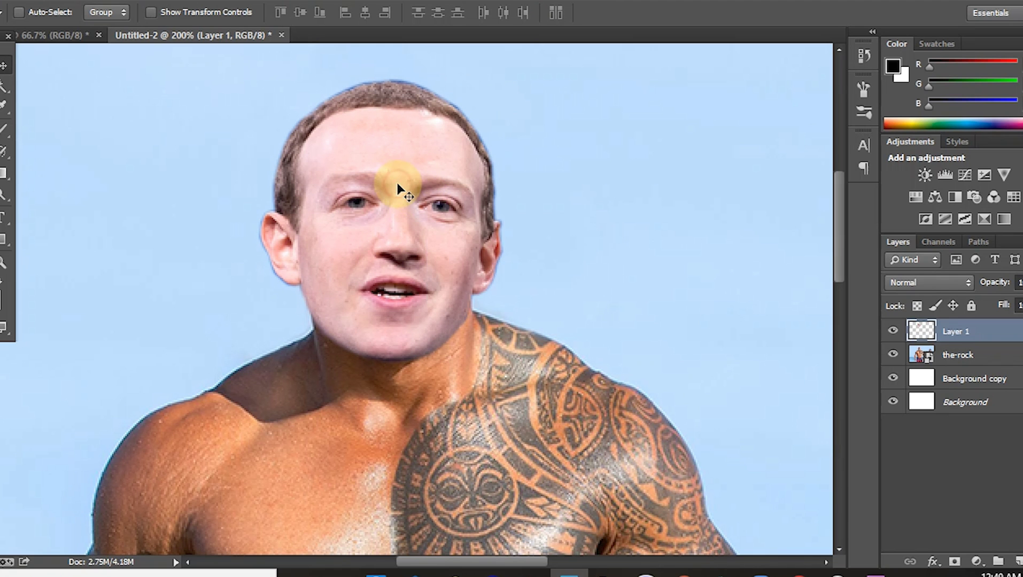
Apply a Perspective transform that flares the face's top wider and pinches its lower corners.
key("ctrl+t")
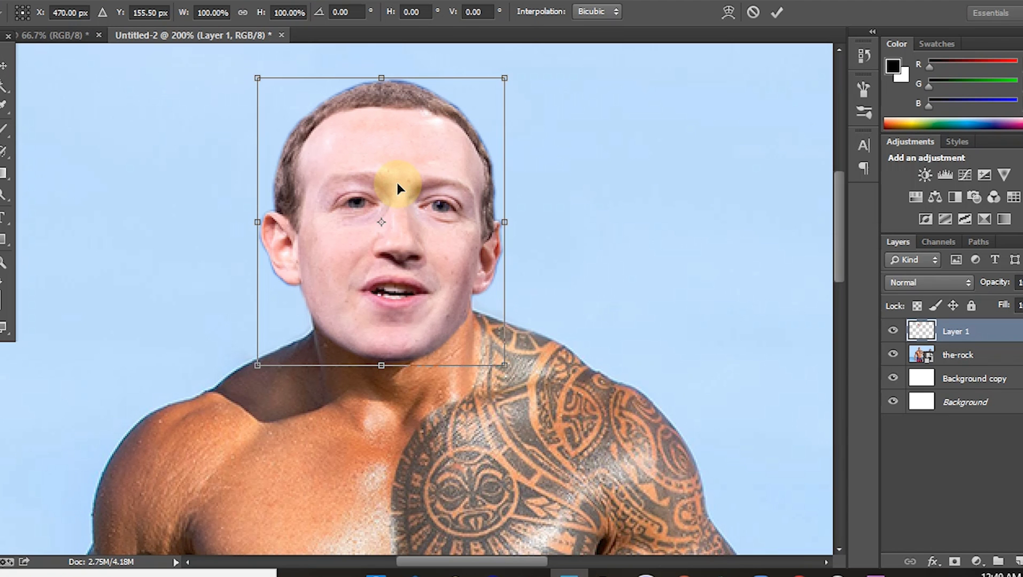
right_click(398, 184)
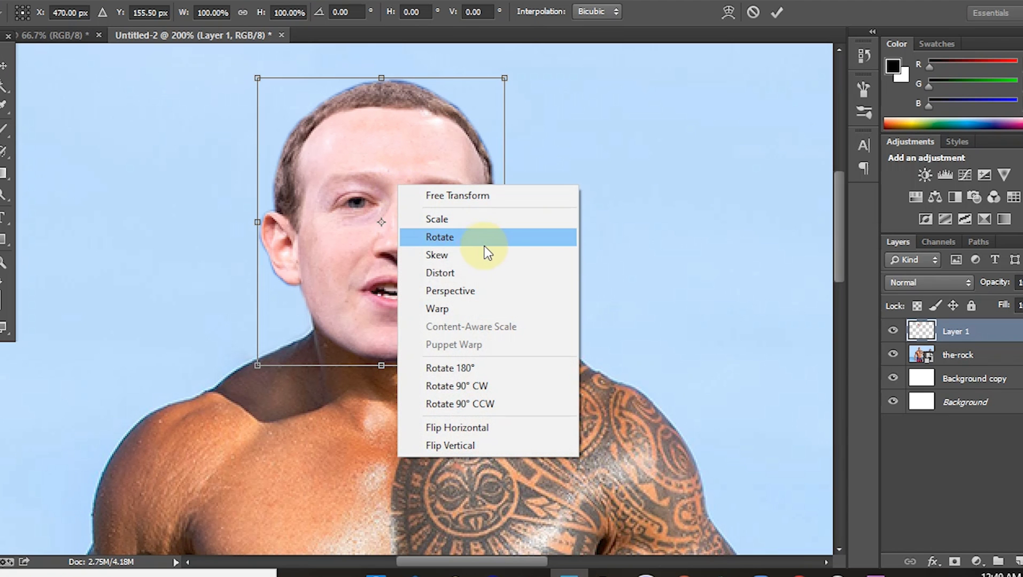
left_click(508, 290)
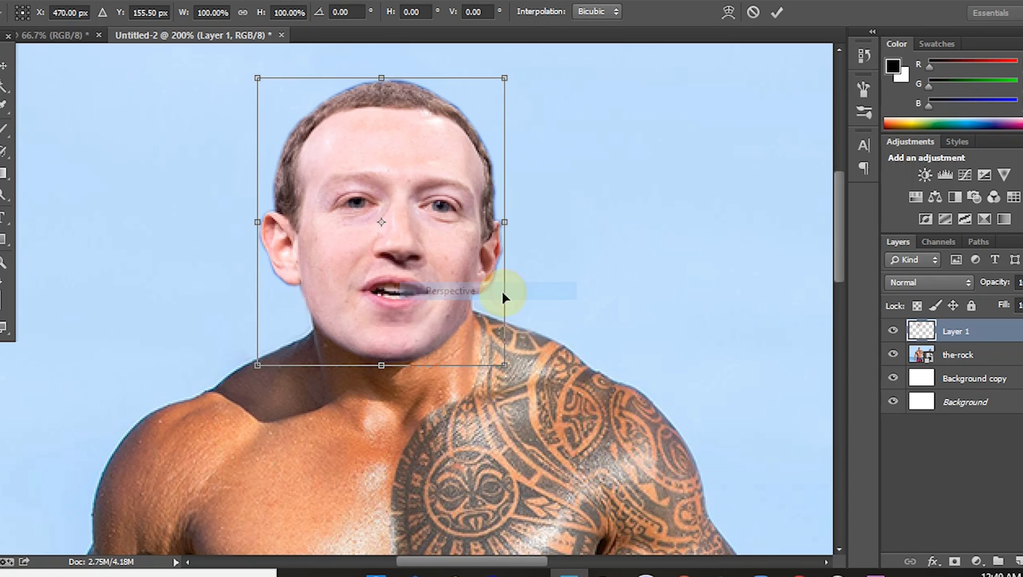
key("Down")
key("Down")
key("Down")
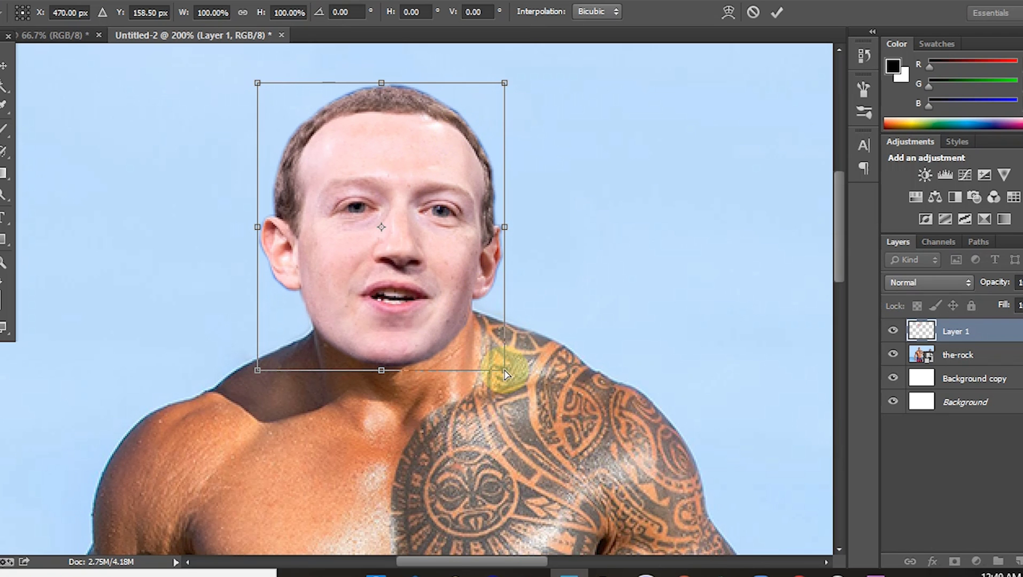
left_click_drag(505, 369, 488, 368)
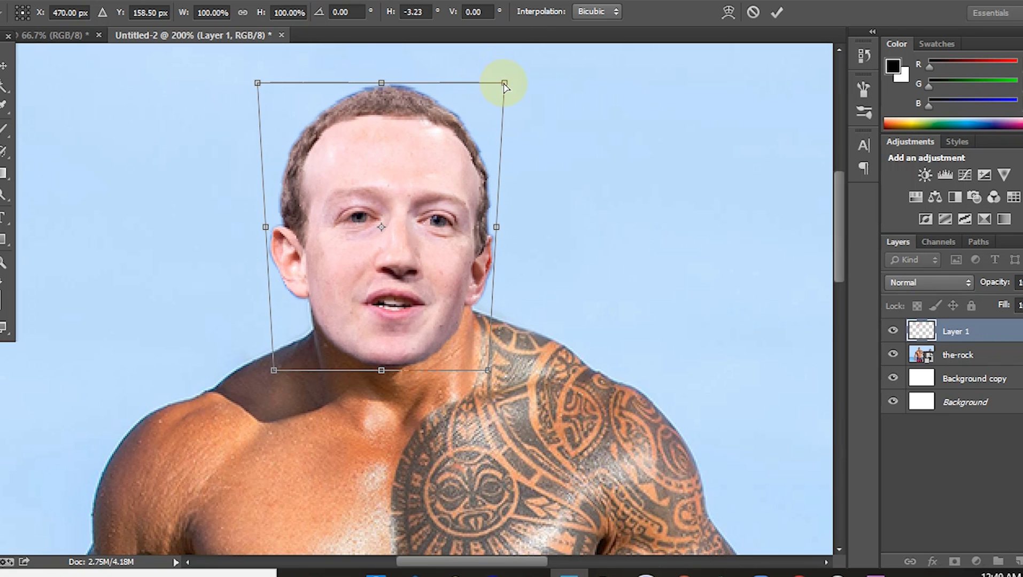
left_click_drag(502, 82, 513, 85)
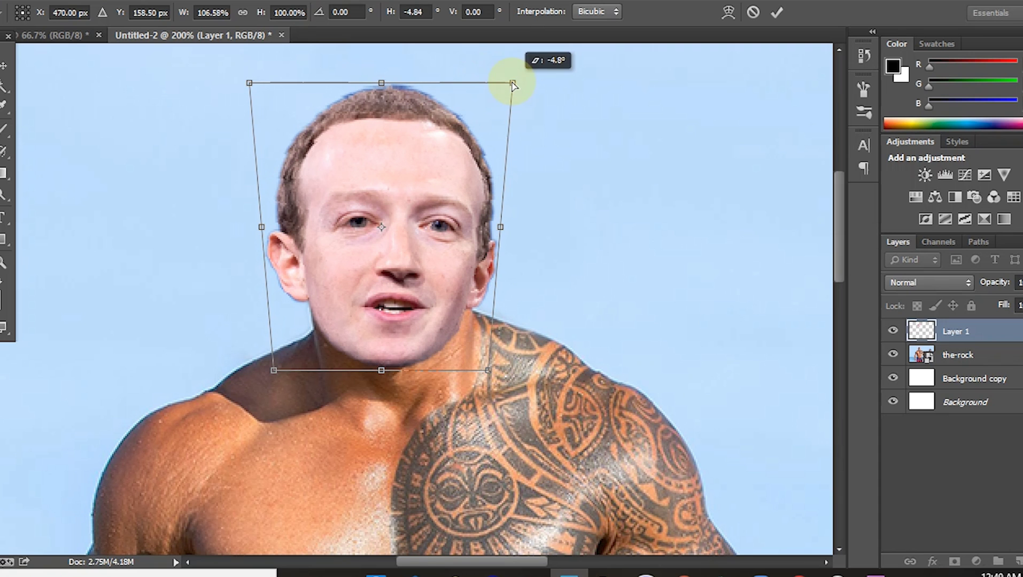
left_click_drag(274, 375, 269, 372)
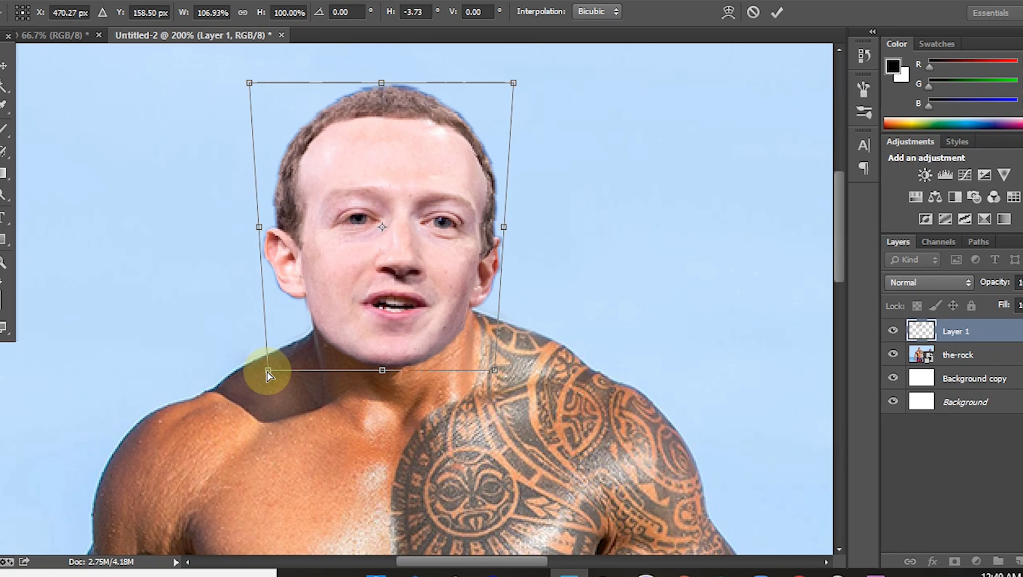
key("ctrl+minus")
key("ctrl+minus")
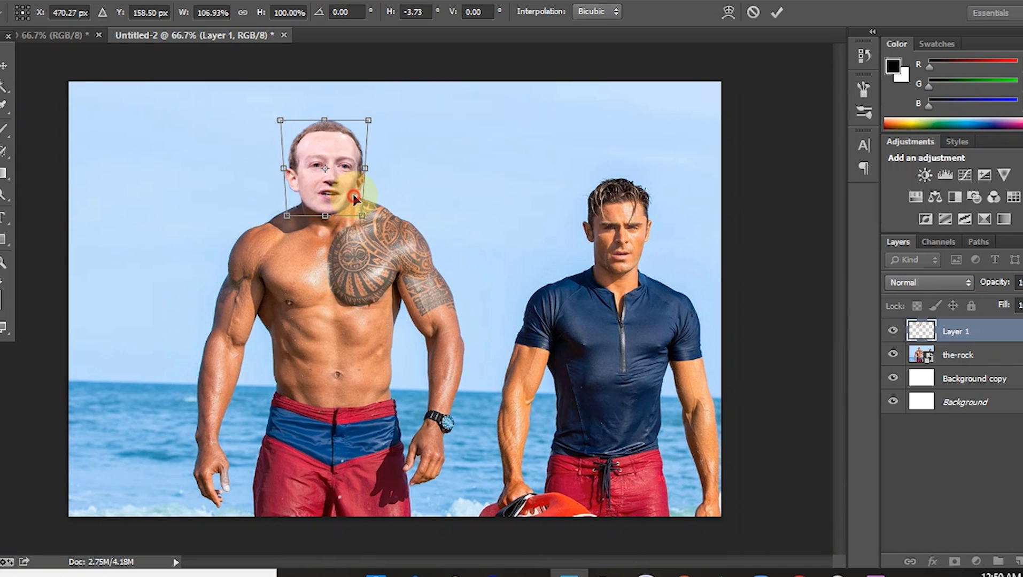
Skew the face's corners and sides to fit the neck, then commit the transform.
left_click_drag(353, 196, 352, 194)
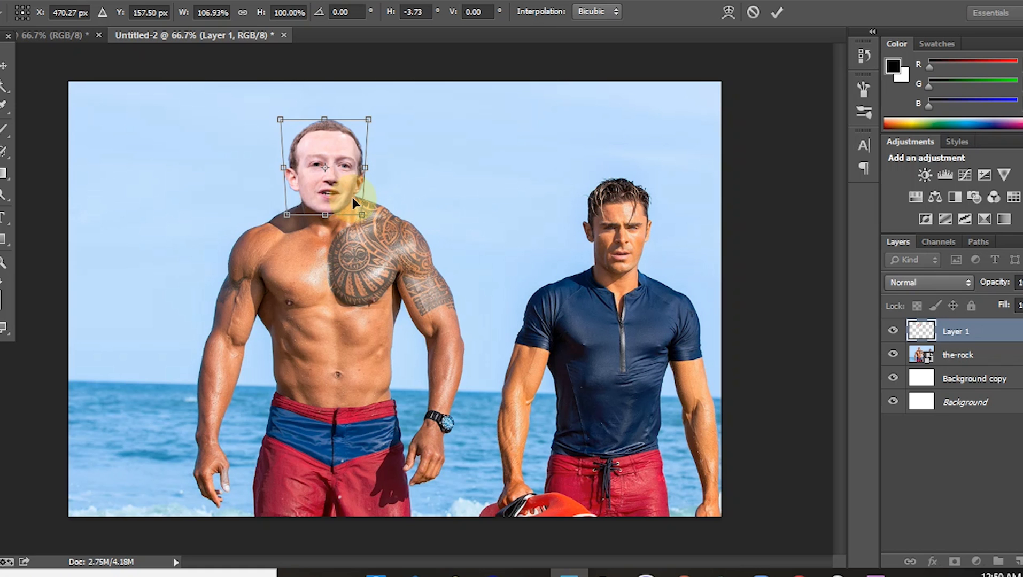
left_click_drag(370, 120, 374, 117)
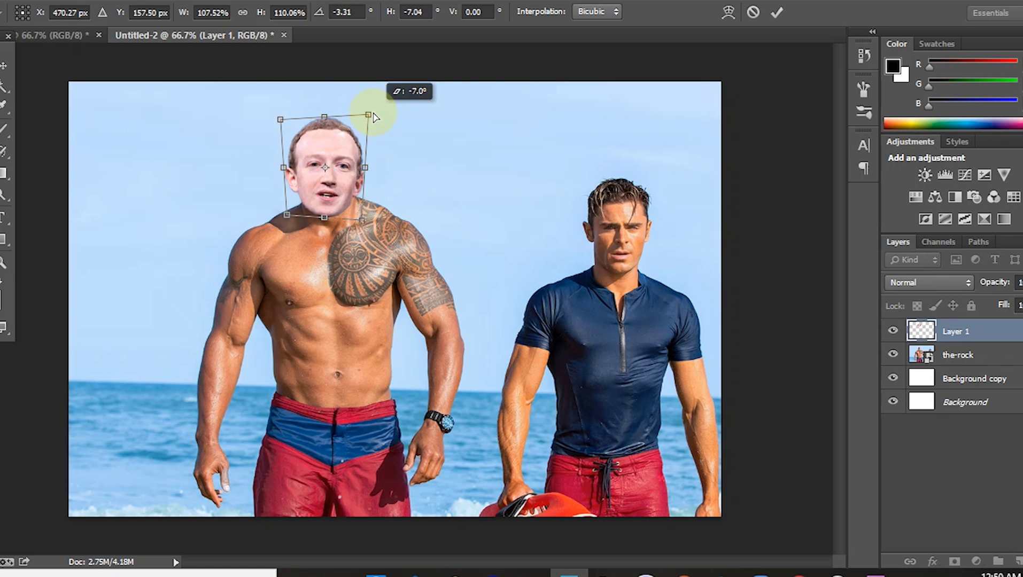
left_click_drag(374, 117, 362, 119)
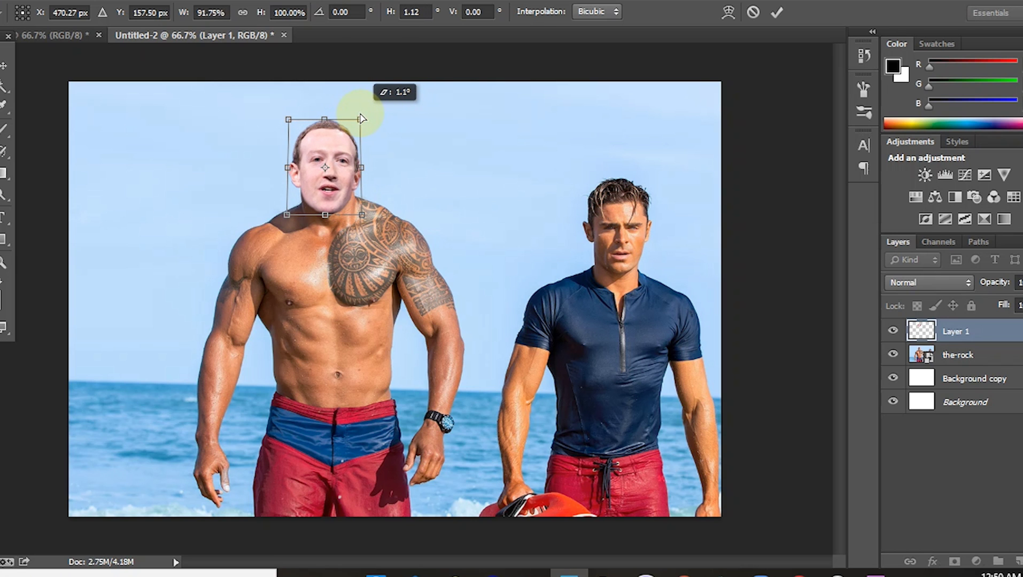
left_click_drag(362, 119, 362, 118)
left_click_drag(365, 221, 359, 219)
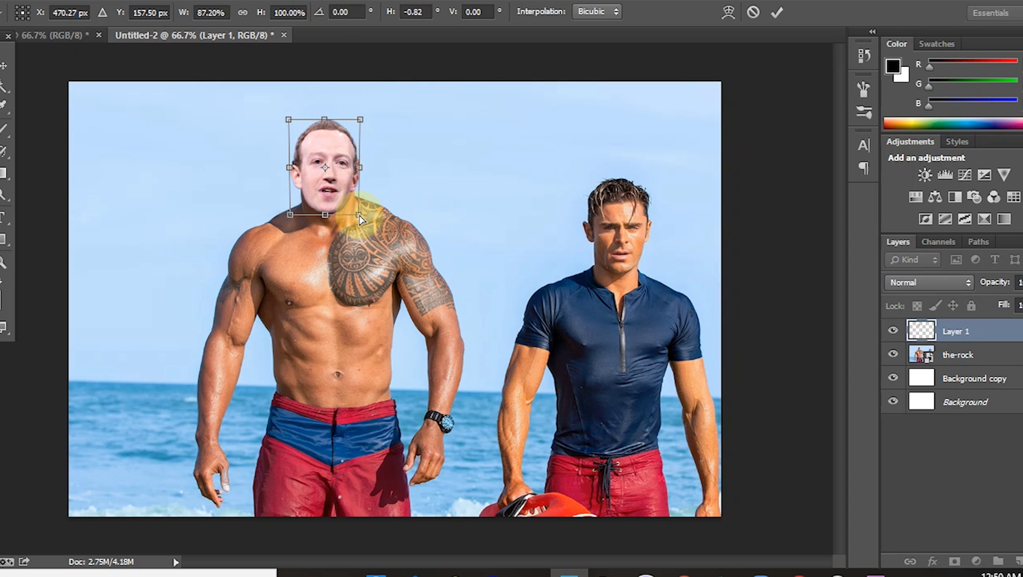
left_click_drag(361, 167, 365, 170)
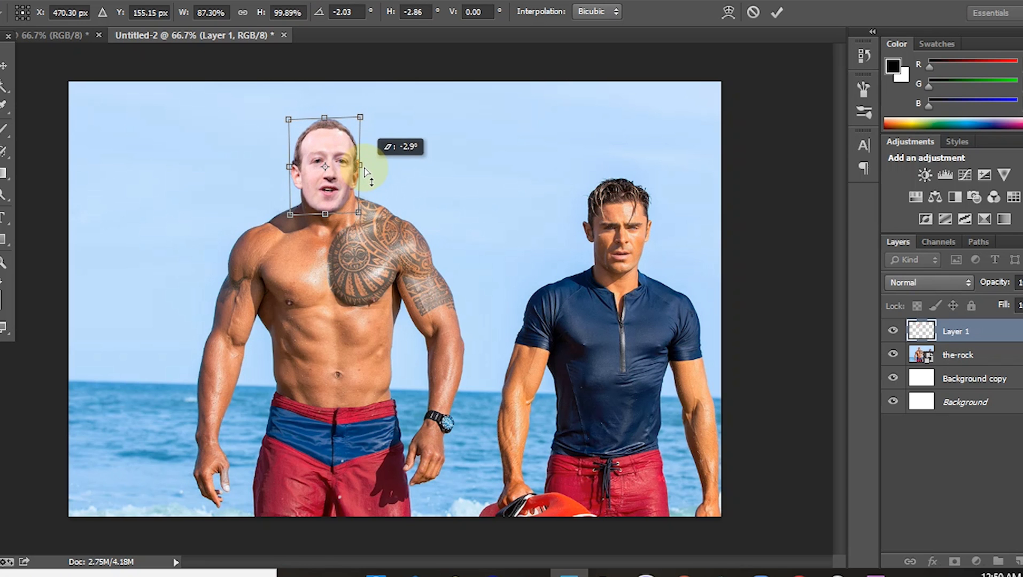
left_click_drag(365, 170, 369, 171)
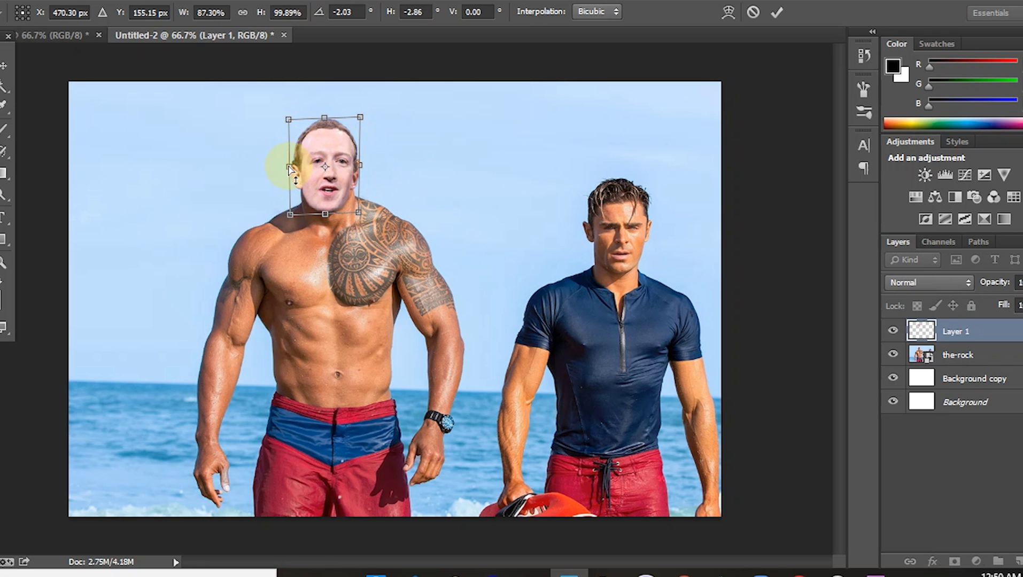
left_click_drag(287, 168, 298, 172)
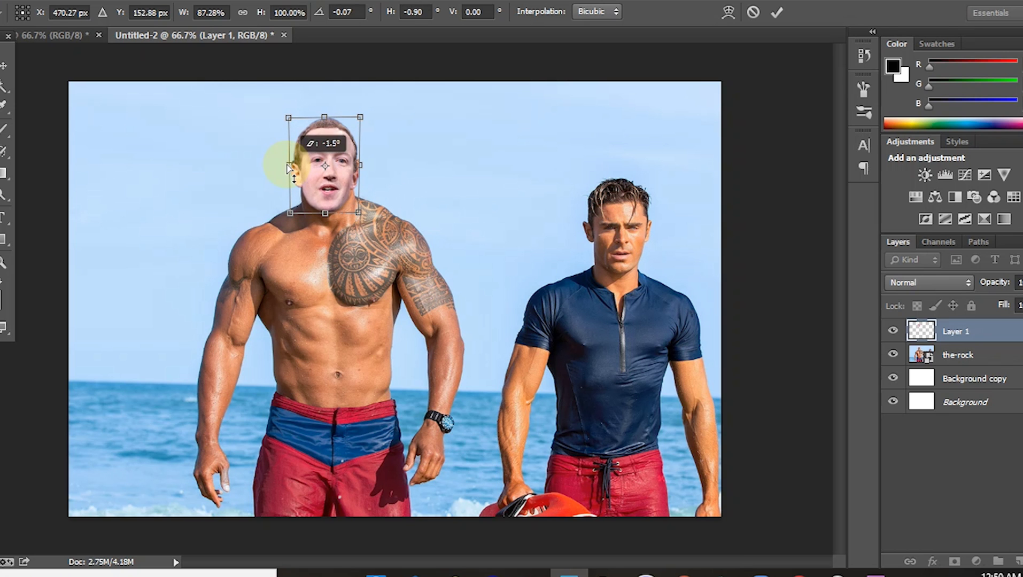
left_click_drag(357, 212, 363, 219)
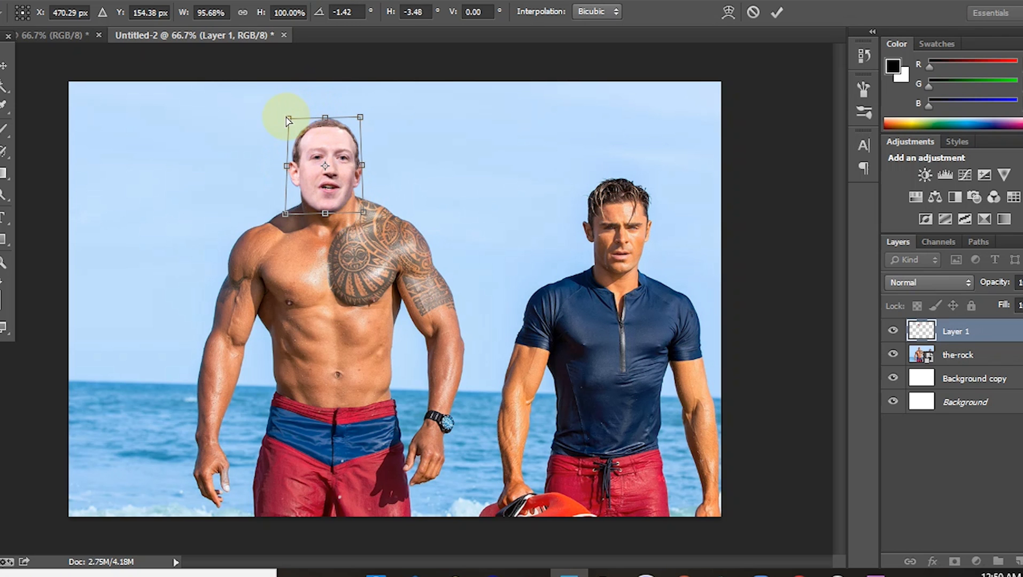
left_click_drag(287, 118, 283, 121)
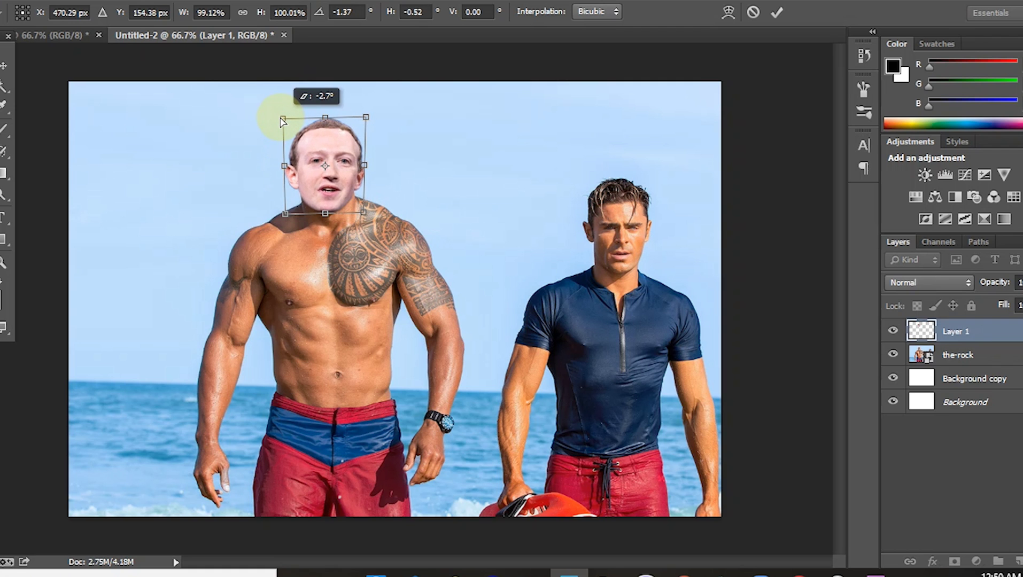
key("Return")
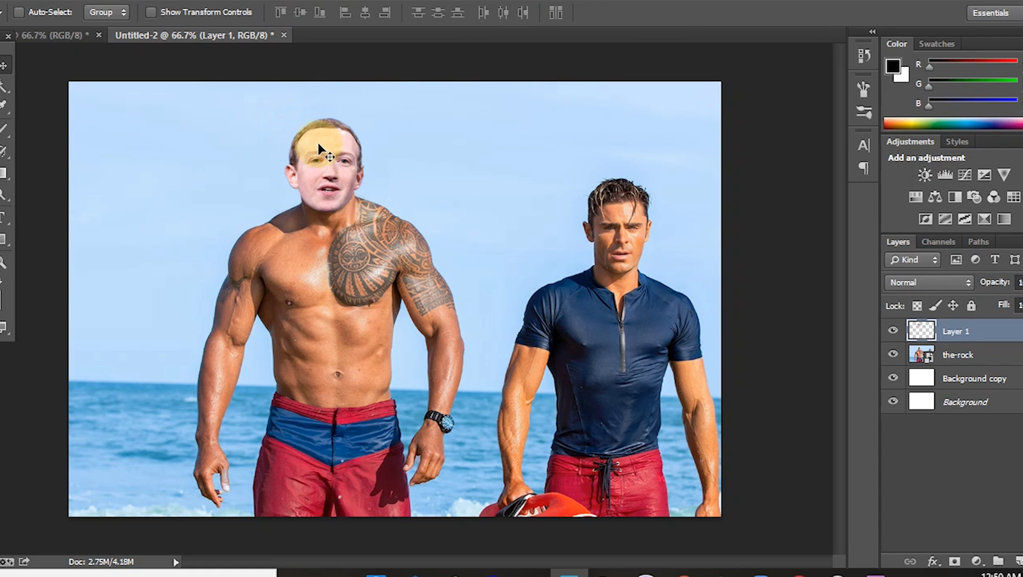
Apply Vibrance +100 and Saturation +13 to the face layer.
left_click(67, 2)
mouse_move(90, 28)
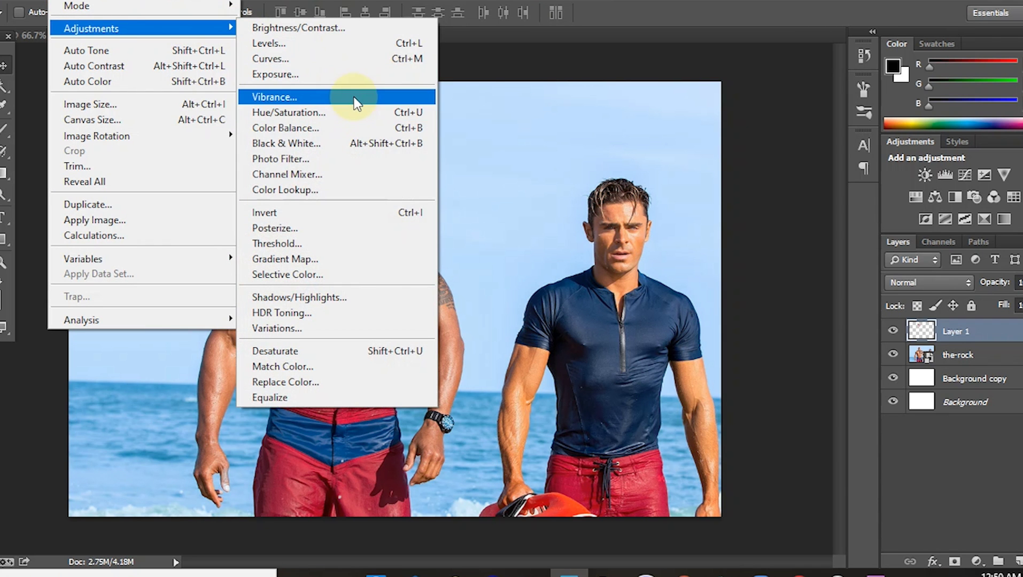
left_click(357, 102)
left_click_drag(825, 254, 917, 254)
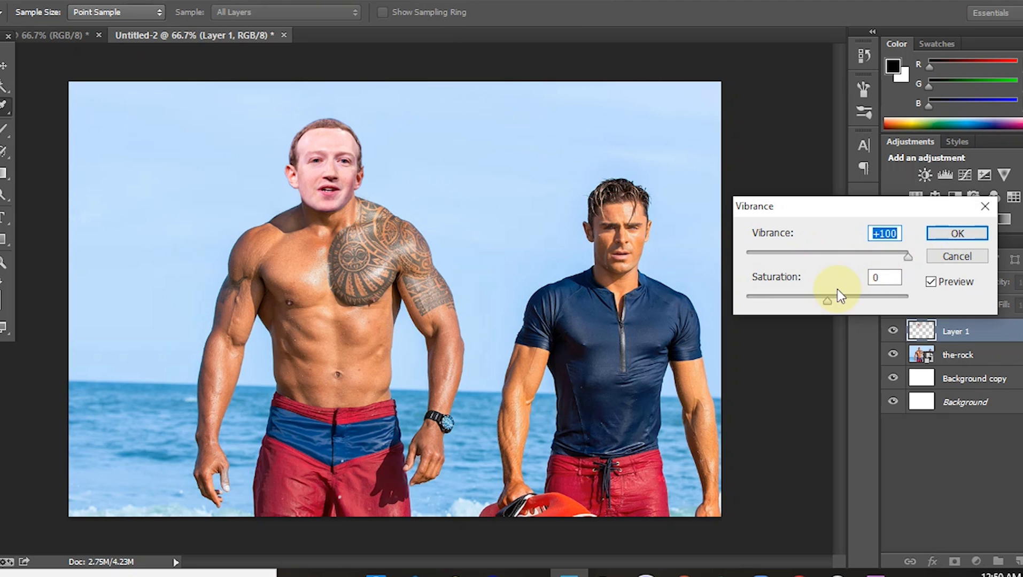
left_click_drag(828, 300, 838, 298)
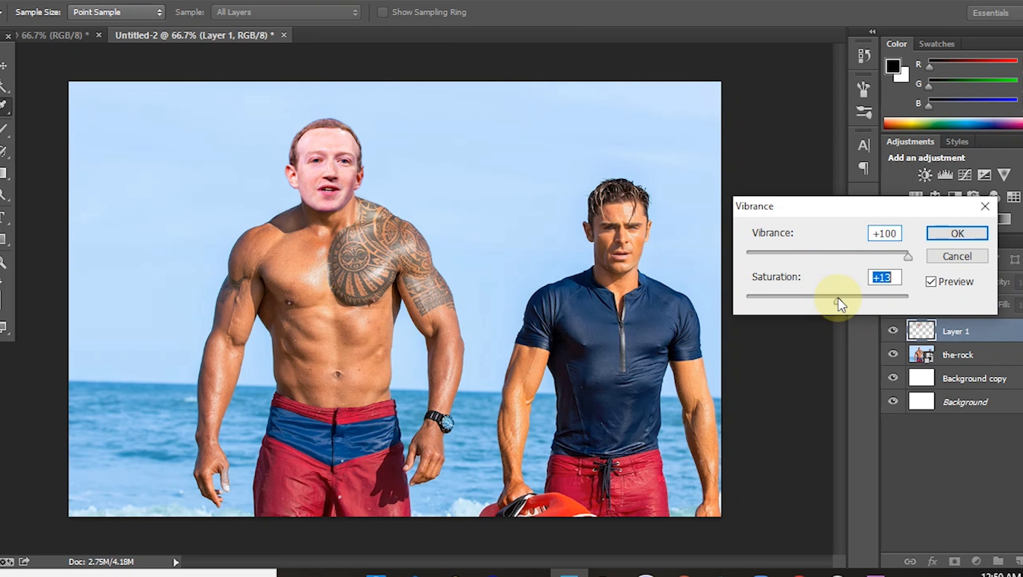
left_click(948, 234)
left_click(65, 3)
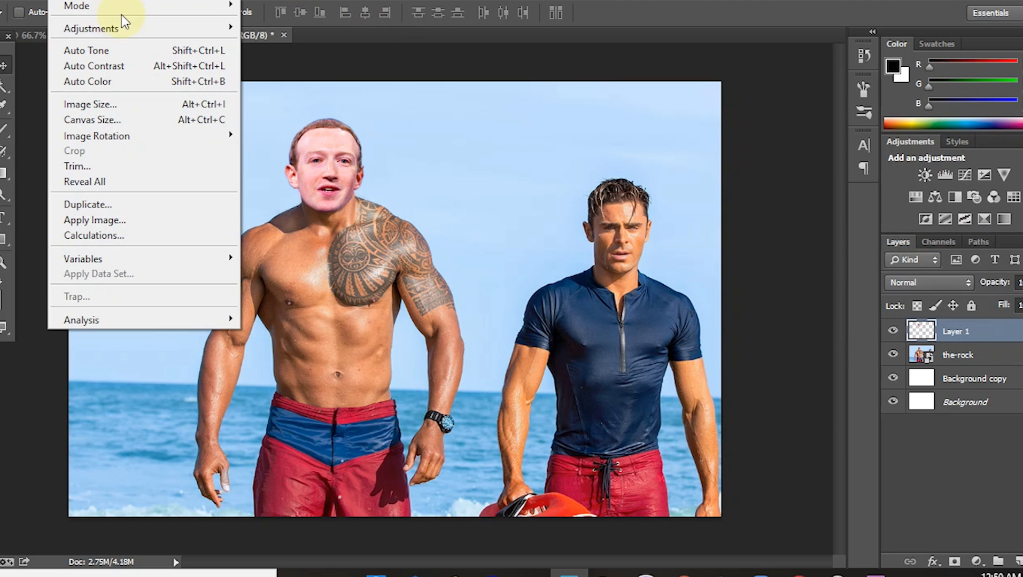
mouse_move(91, 28)
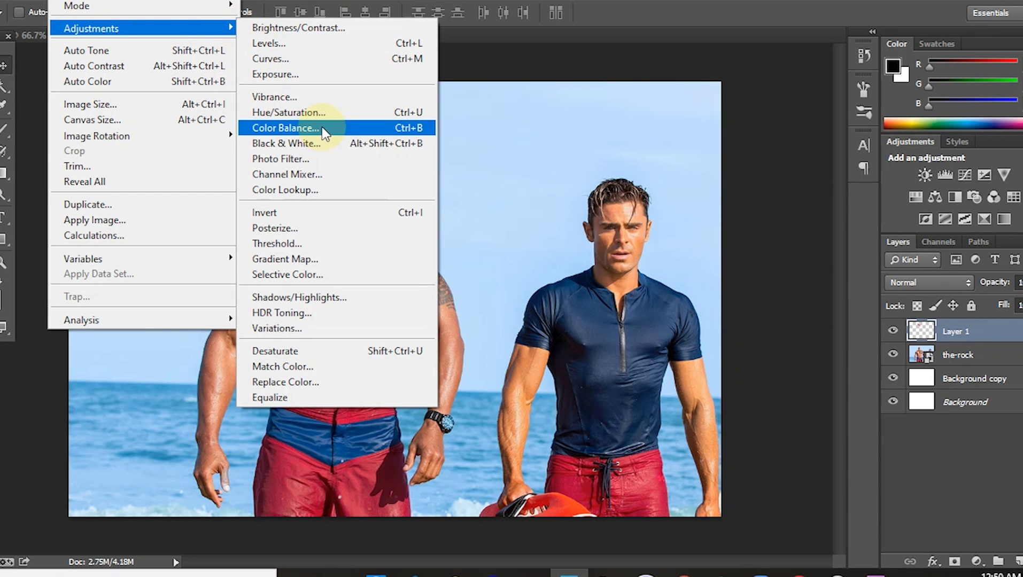
Apply Color Balance midtone levels of +5, +29, -33 to the face layer.
left_click(323, 128)
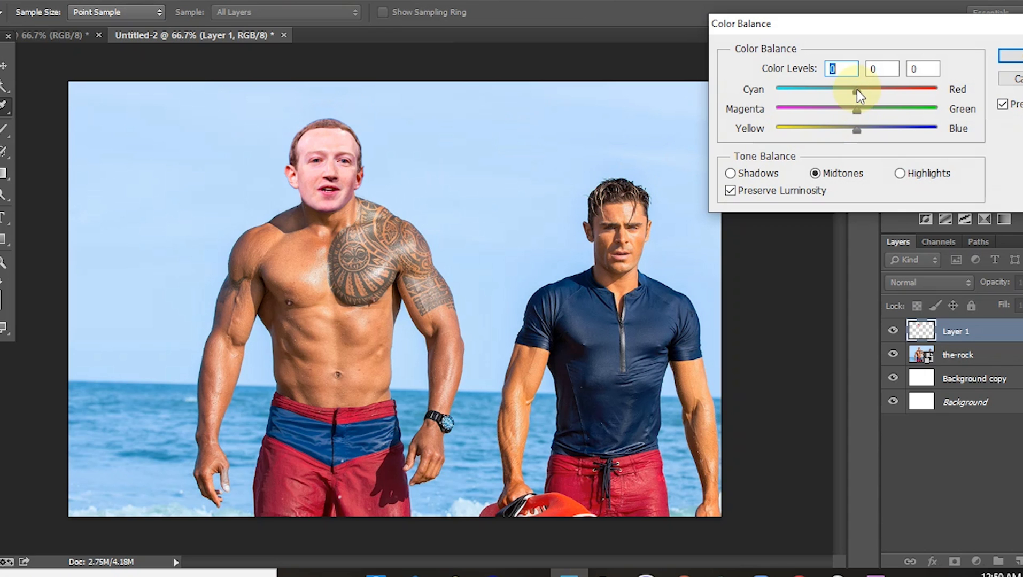
mouse_move(856, 91)
left_mouse_down()
mouse_move(875, 94)
mouse_move(861, 92)
mouse_move(871, 109)
left_mouse_up()
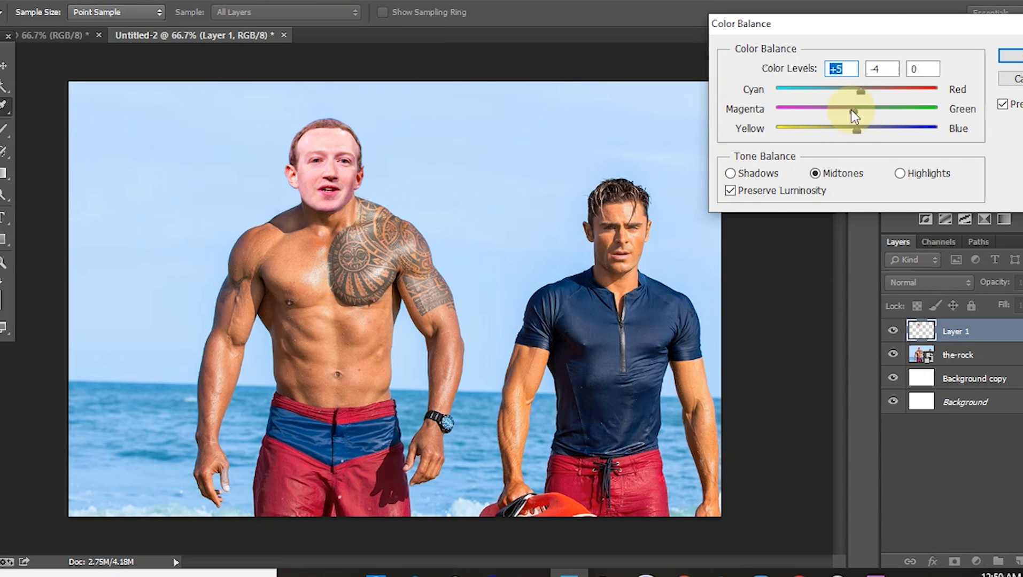
mouse_move(871, 110)
left_mouse_down()
mouse_move(879, 108)
mouse_move(831, 134)
left_mouse_up()
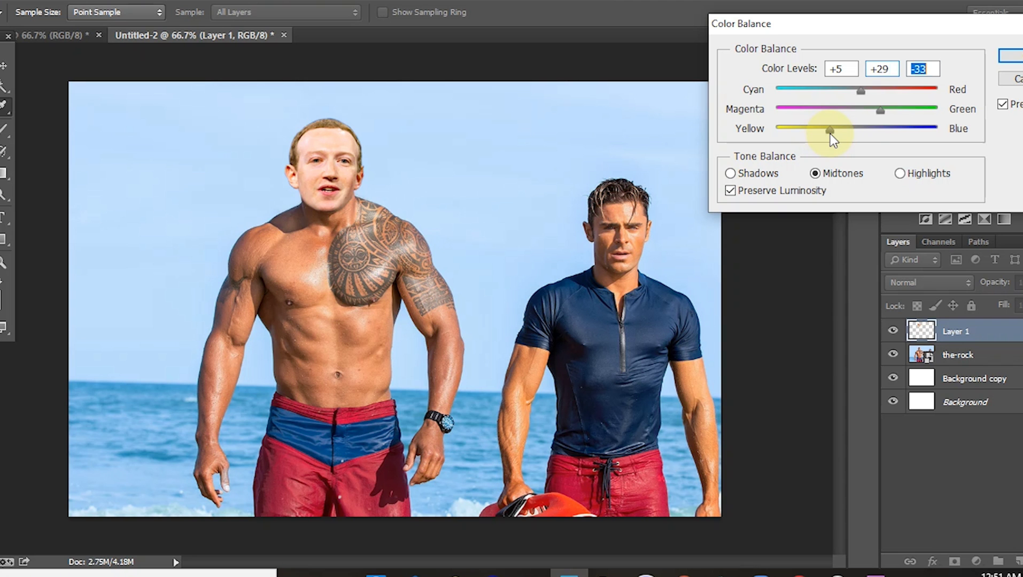
left_click(1015, 56)
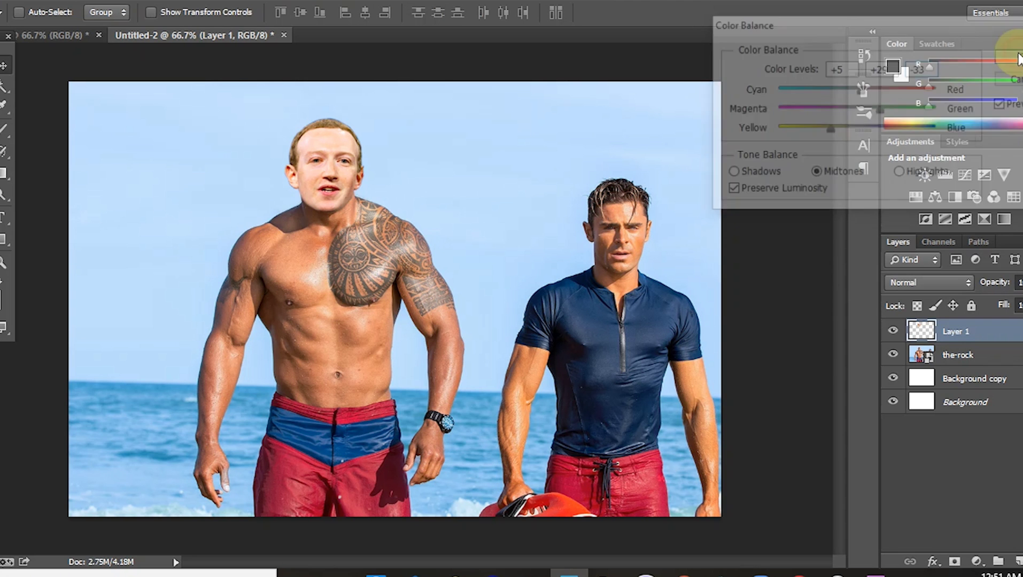
left_click(72, 1)
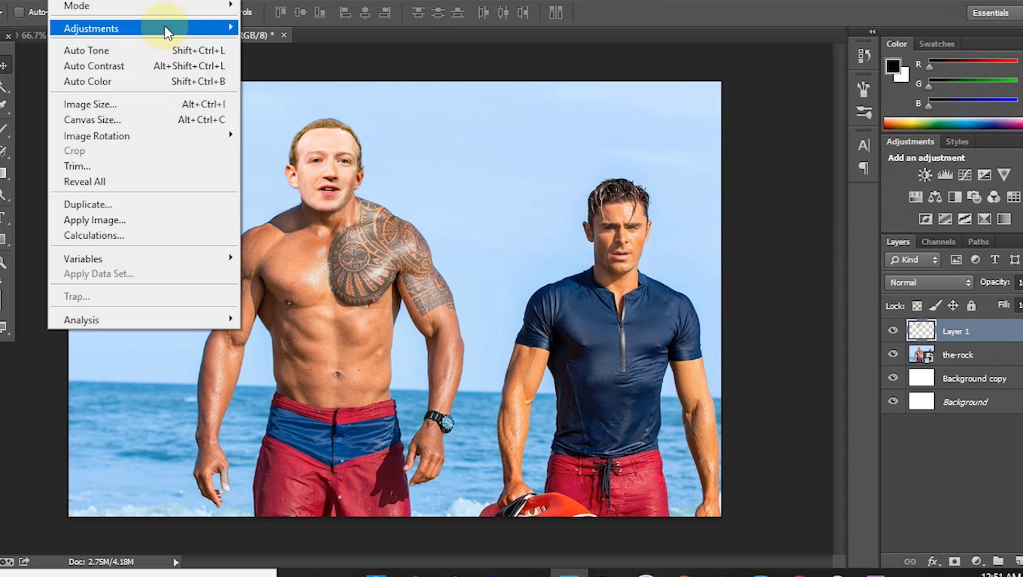
mouse_move(91, 28)
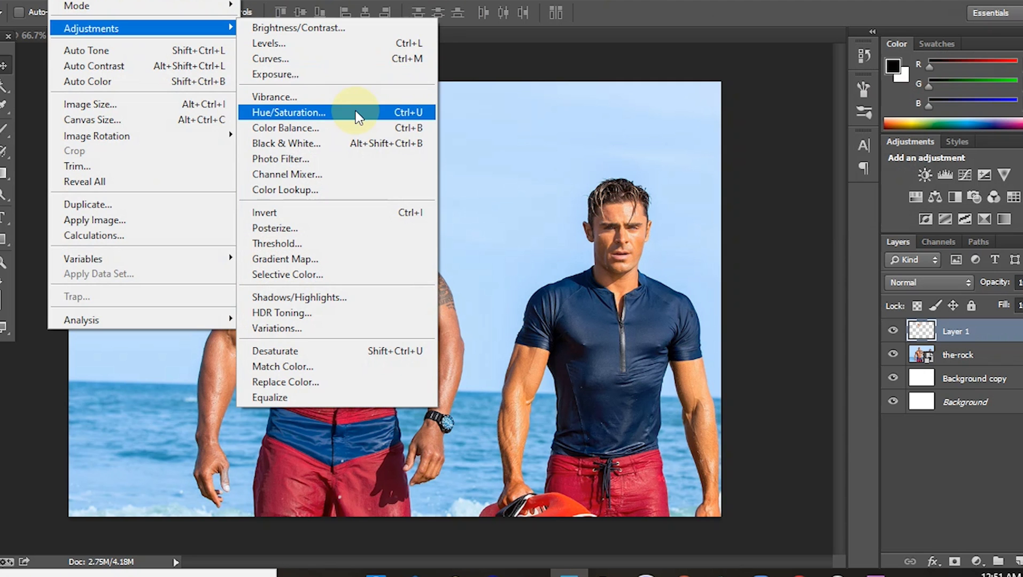
Apply Brightness -59 and Contrast +41 to the face layer.
left_click(377, 29)
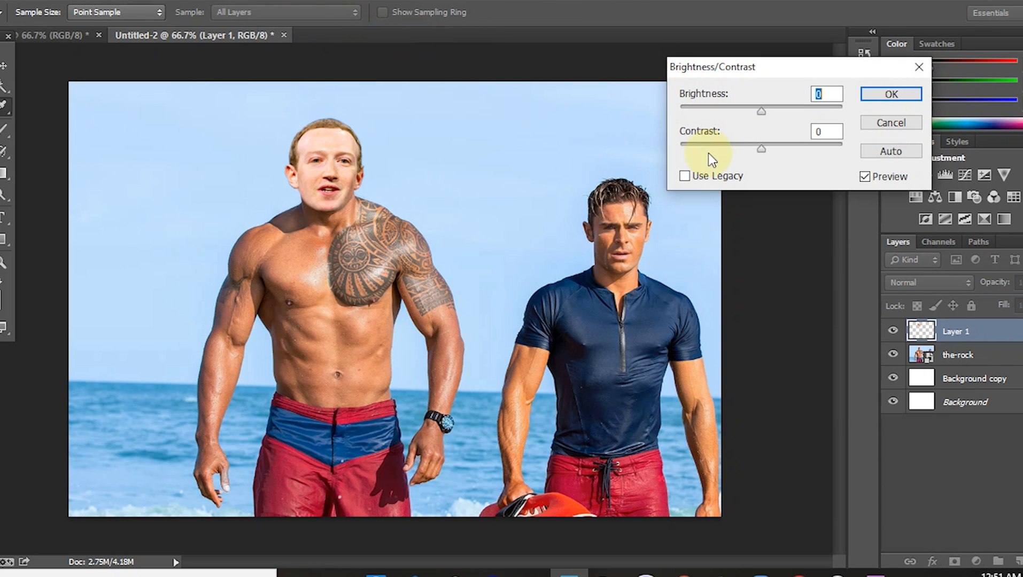
mouse_move(760, 110)
left_mouse_down()
mouse_move(785, 114)
mouse_move(732, 112)
left_mouse_up()
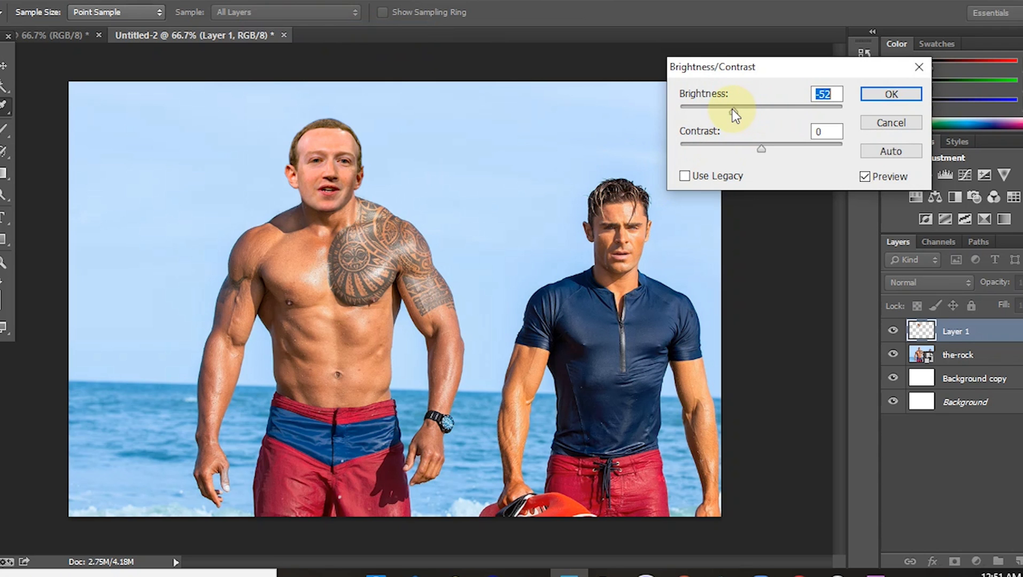
left_click_drag(732, 109, 739, 109)
left_click_drag(762, 150, 818, 149)
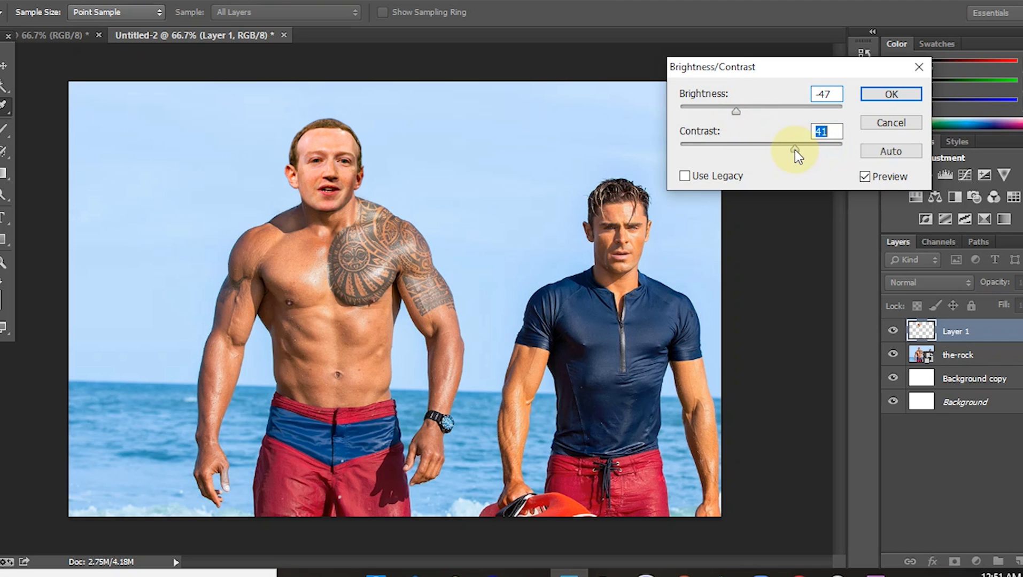
left_click_drag(734, 111, 727, 114)
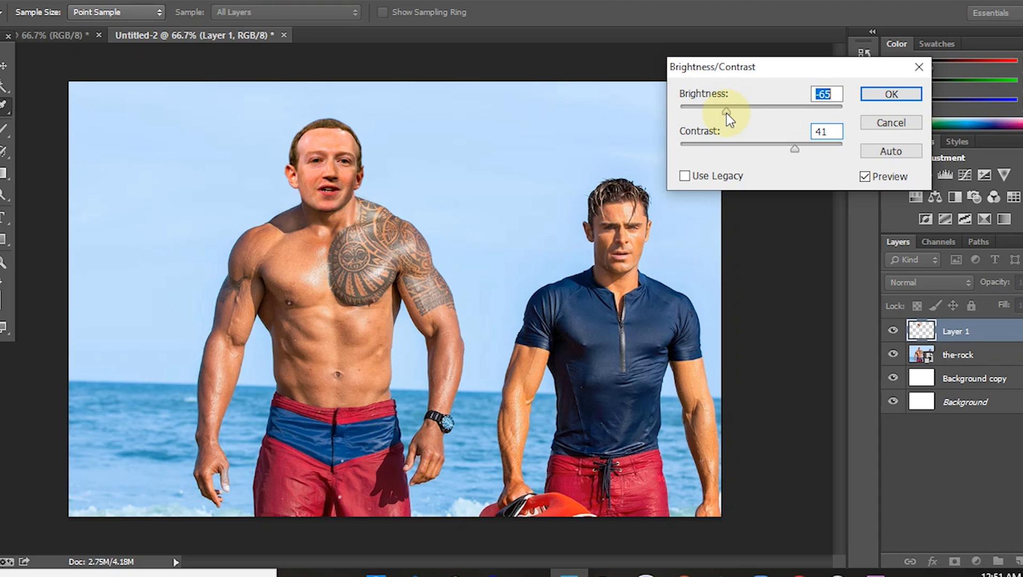
left_click_drag(727, 113, 729, 112)
left_click(879, 94)
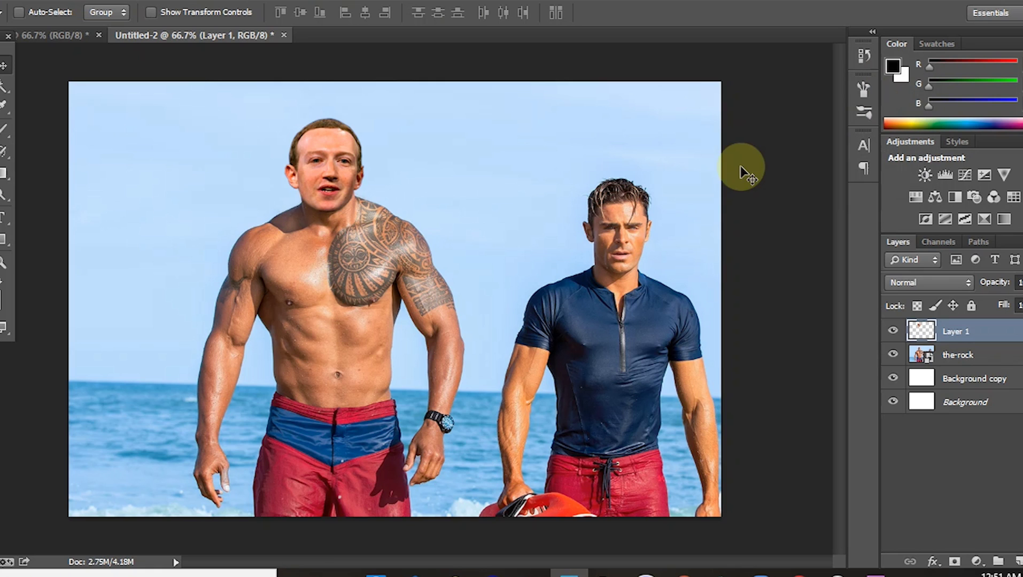
key("ctrl+BackSpace")
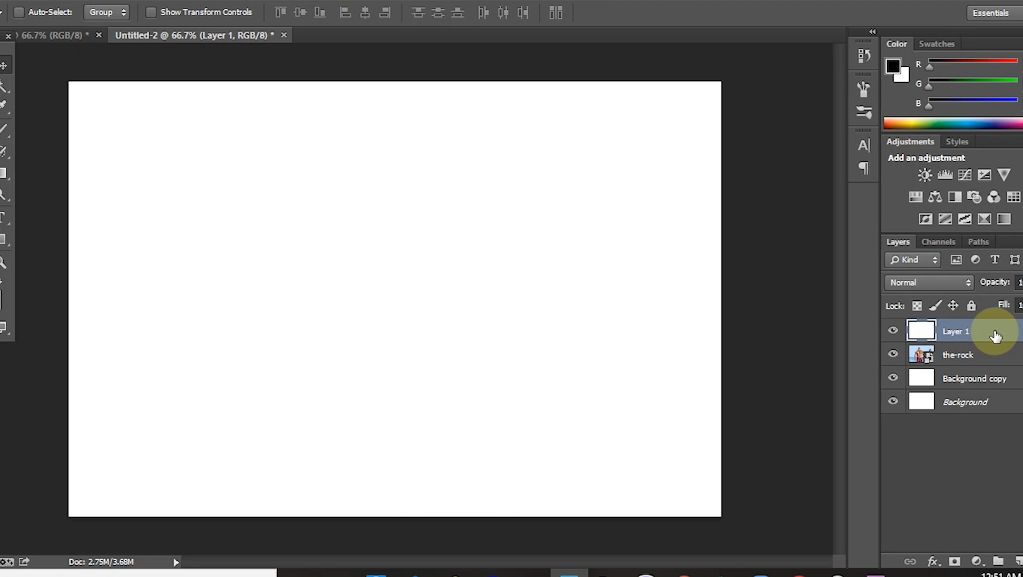
key("ctrl+z")
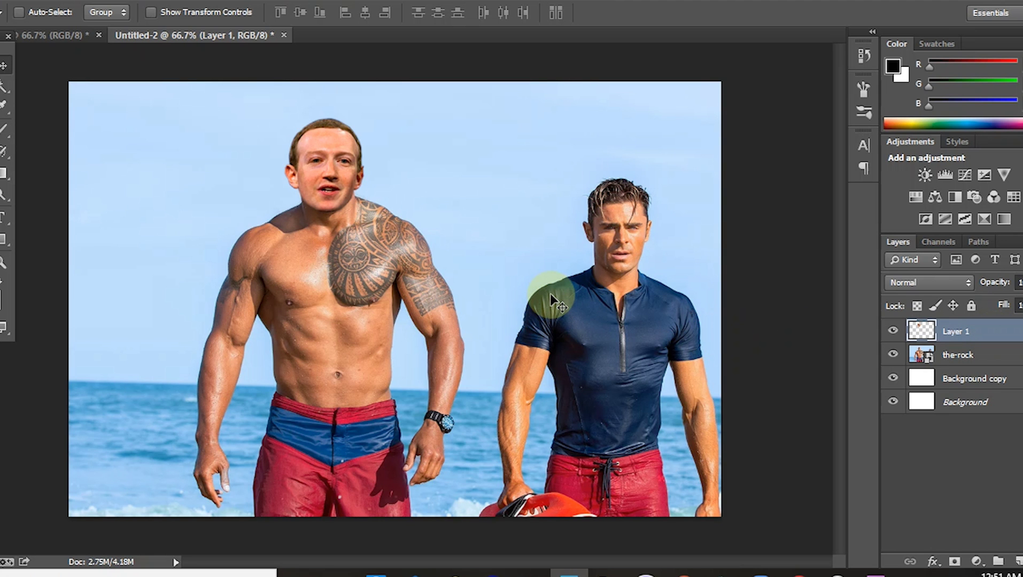
key("ctrl+minus")
key("ctrl+minus")
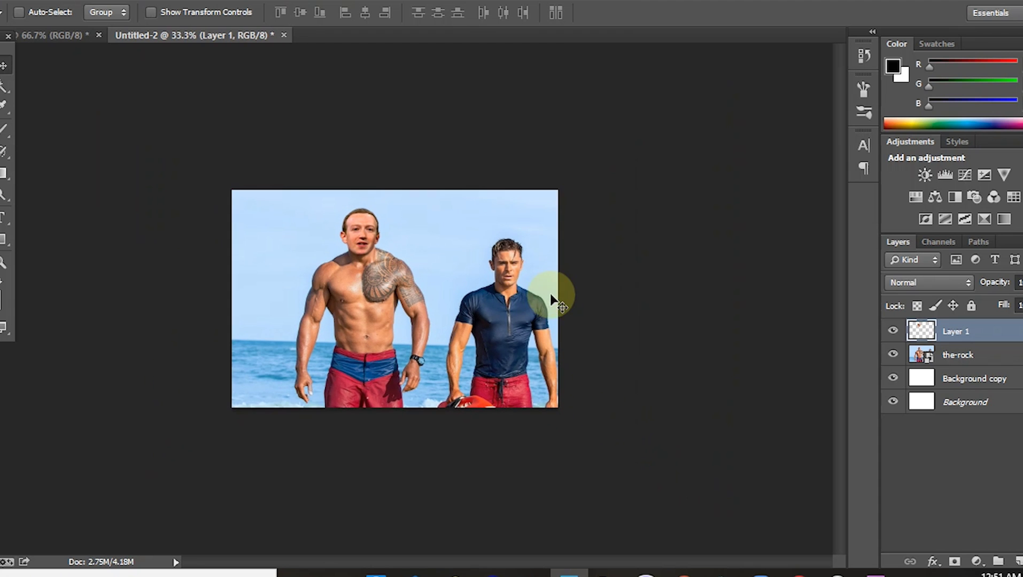
key("ctrl+plus")
key("ctrl+plus")
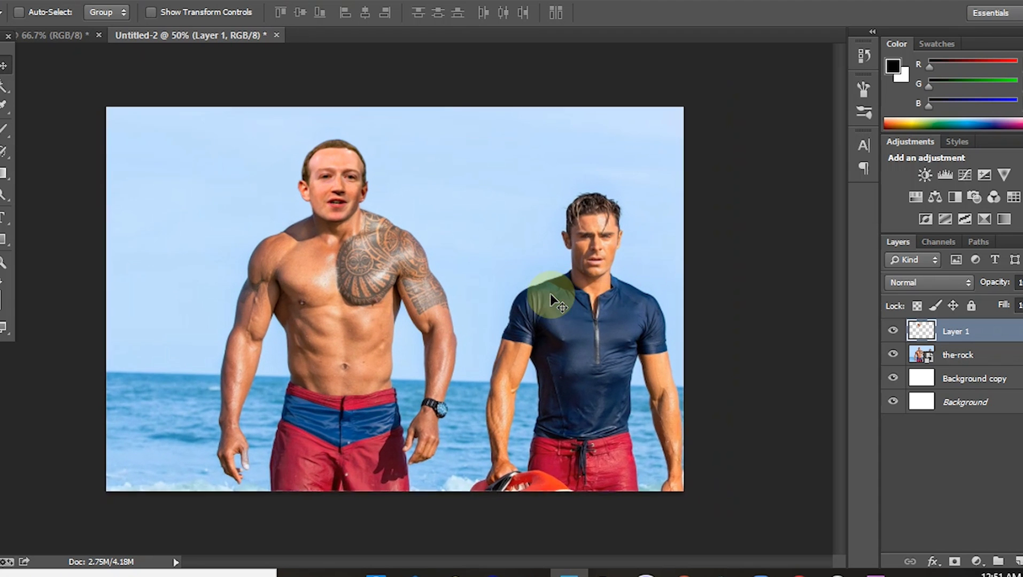